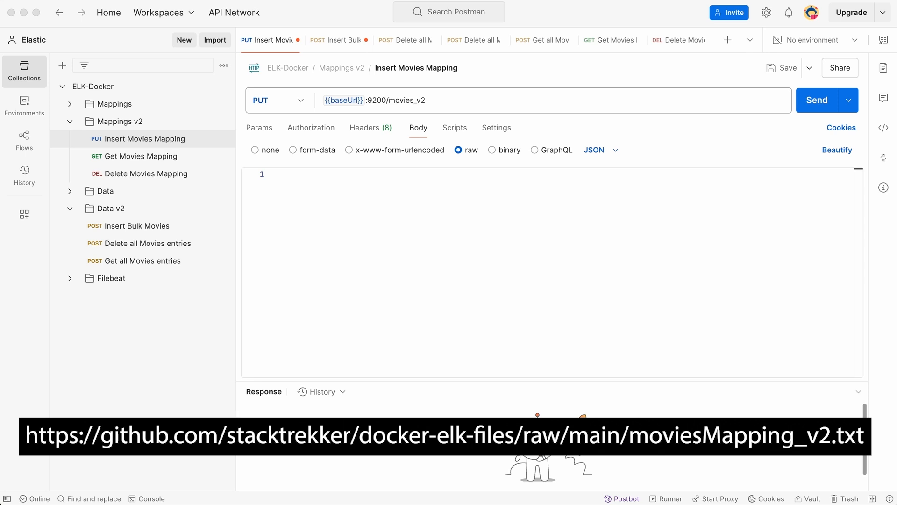
- Open moviesMapping_v2.txt and copy its entire mapping definition
left_click(790, 504)
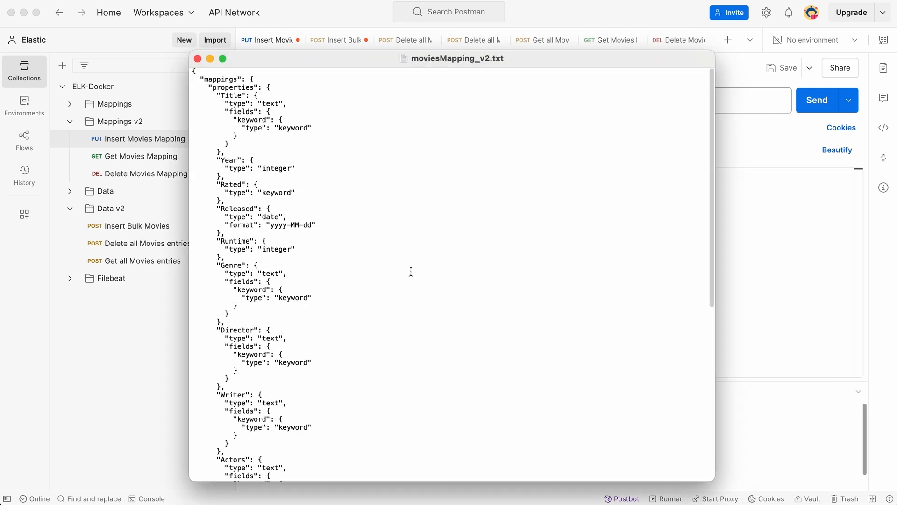
scroll(432, 302, "down", 1)
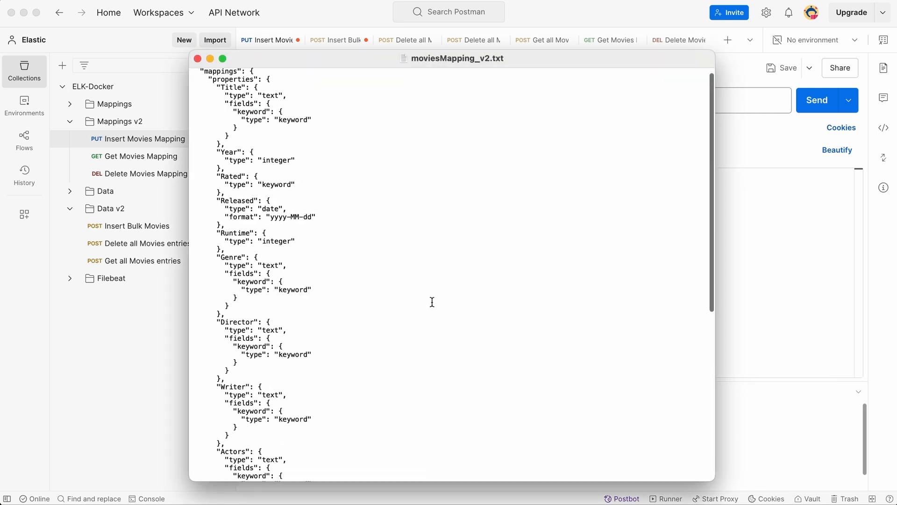
key("super+a")
key("super+c")
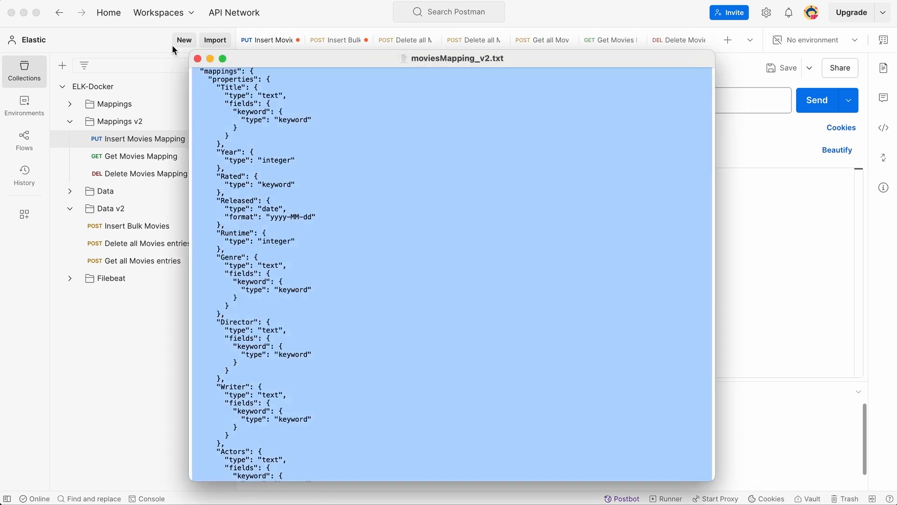
- Paste the mapping into the raw JSON body of the Insert Movies Mapping request for movies_v2 and send it
left_click(210, 58)
left_click(380, 200)
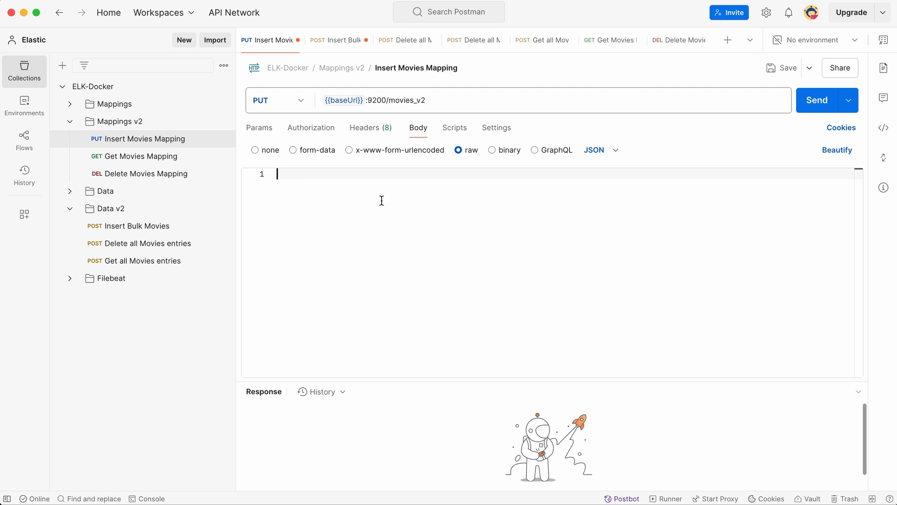
key("super+v")
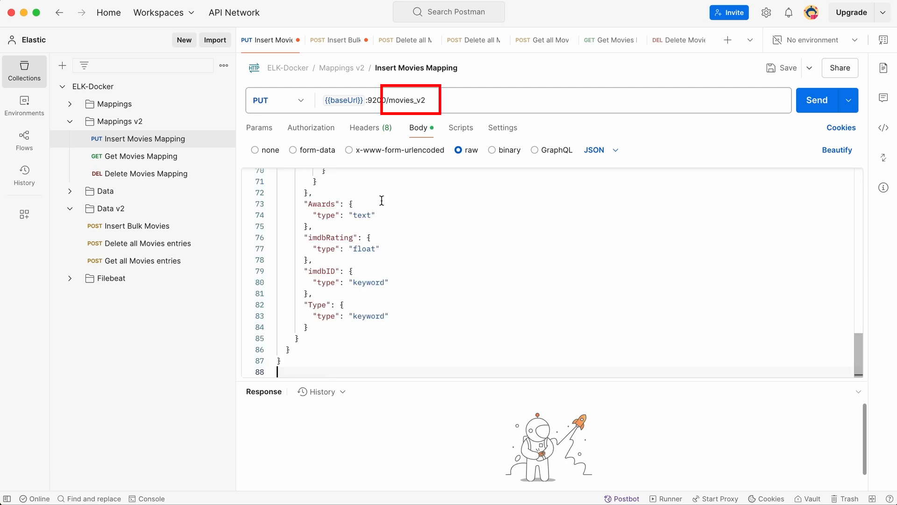
scroll(544, 286, "up", 15)
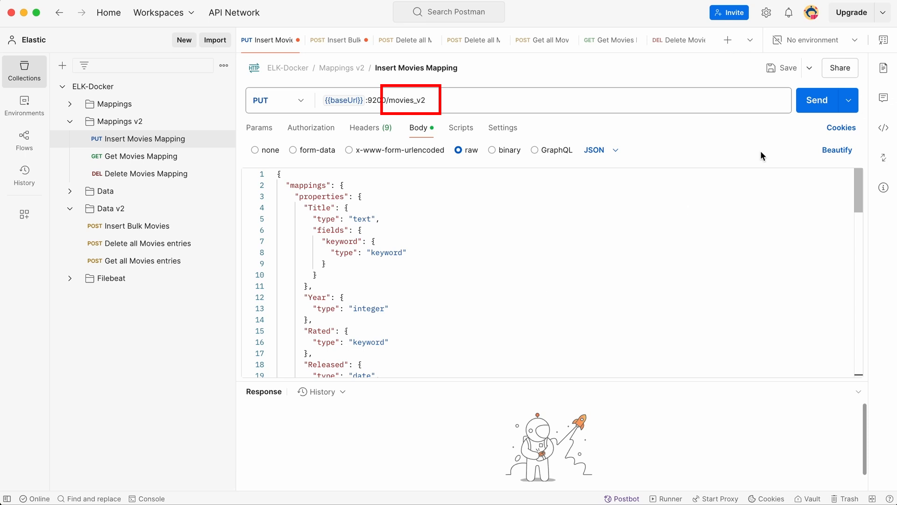
left_click(812, 105)
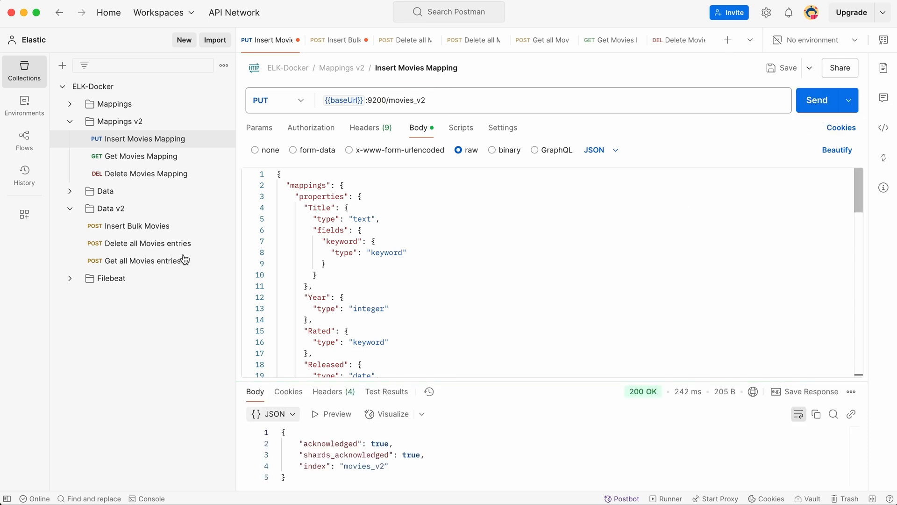
- Open the Insert Bulk Movies request under Data v2 and look through the contents of movies250_v2.json
left_click(144, 230)
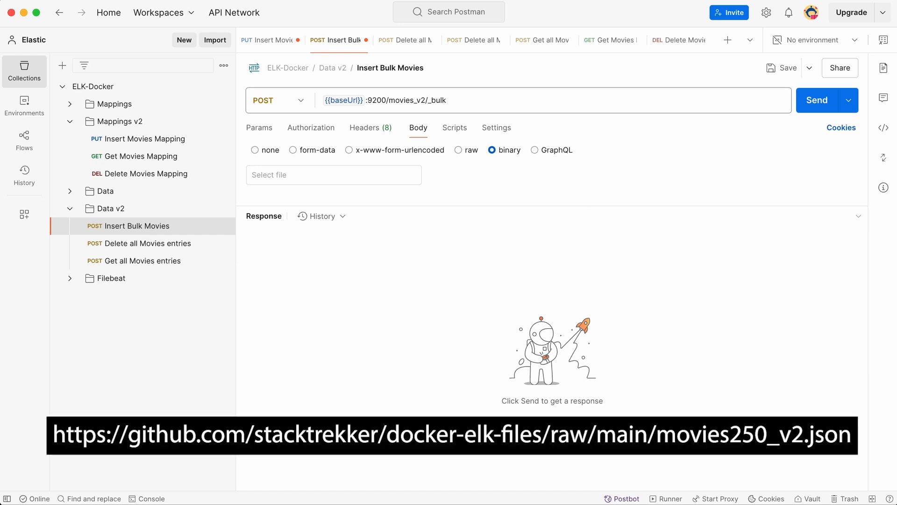
left_click(761, 503)
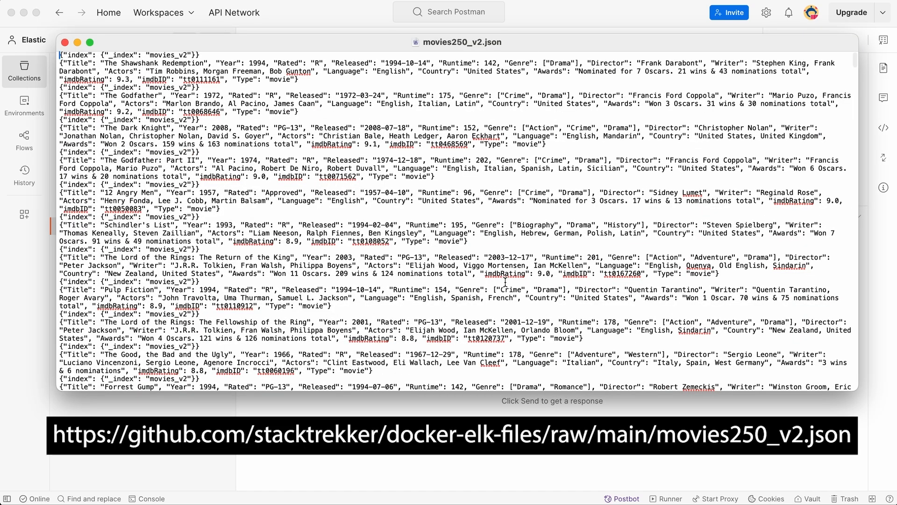
scroll(506, 282, "down", 10)
scroll(505, 280, "up", 15)
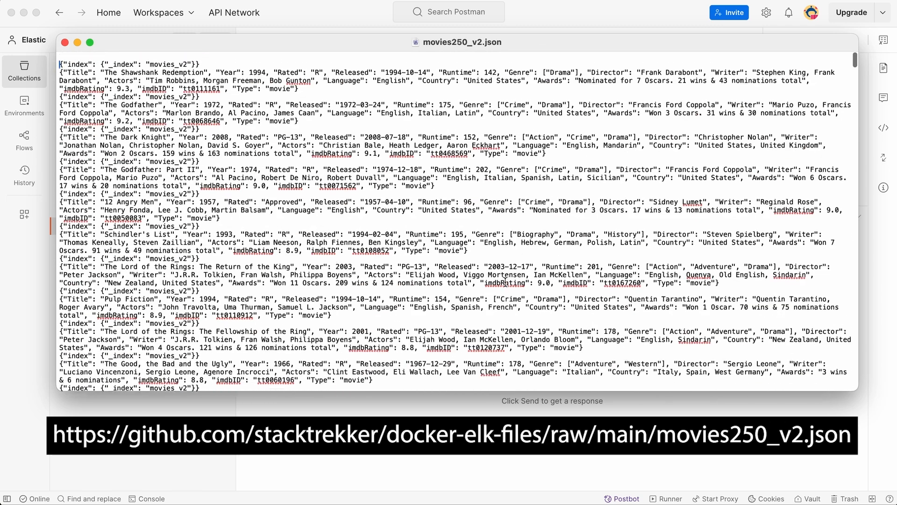
left_click(77, 42)
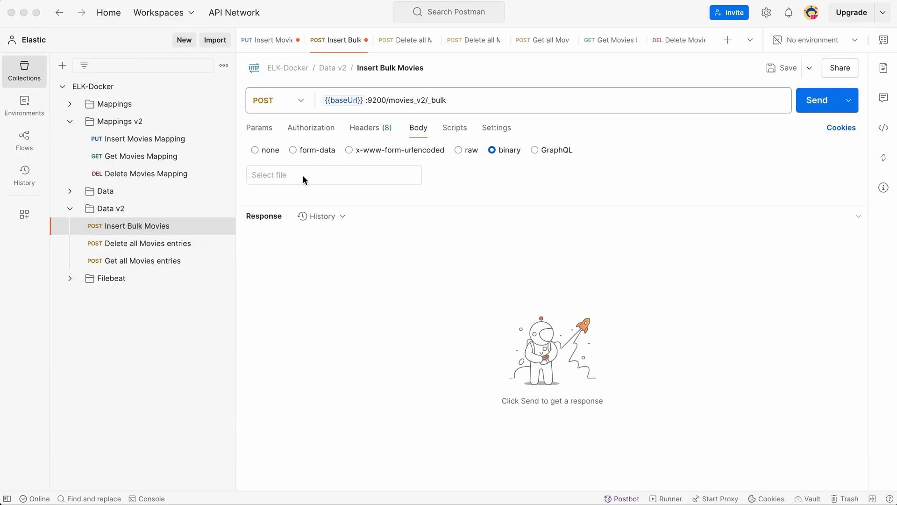
- Attach movies250_v2.json from the local machine as the binary body of the Insert Bulk Movies request and send it
left_click(296, 175)
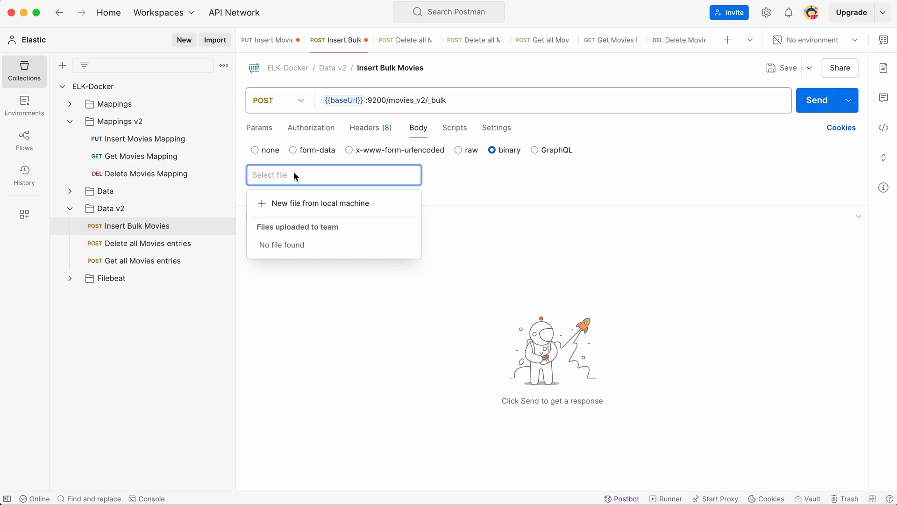
left_click(290, 204)
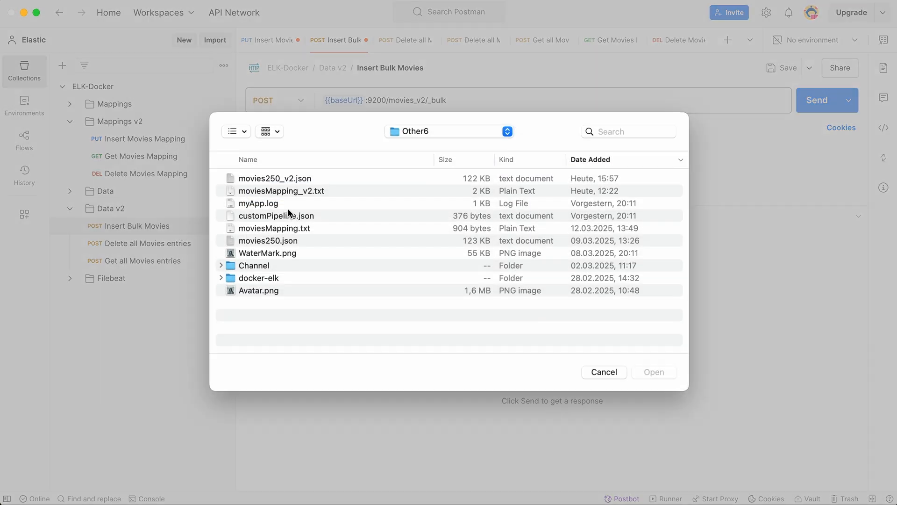
left_click(287, 178)
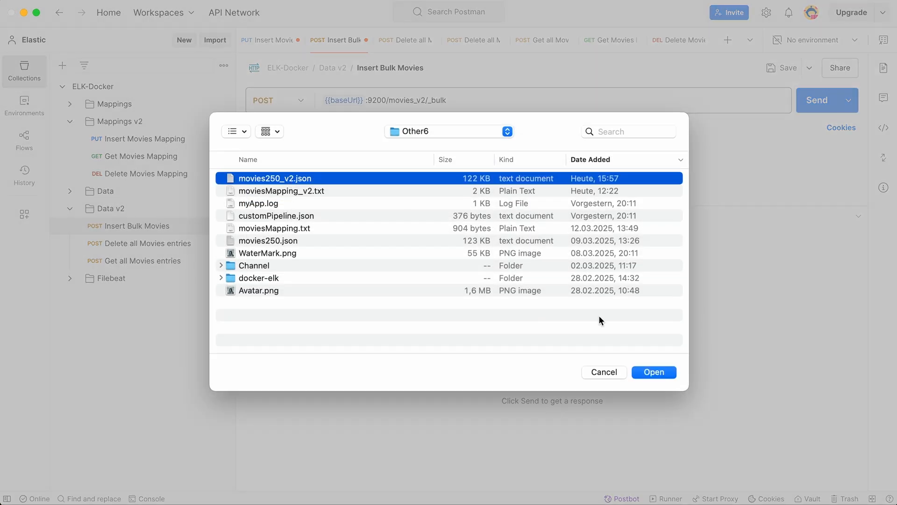
left_click(654, 372)
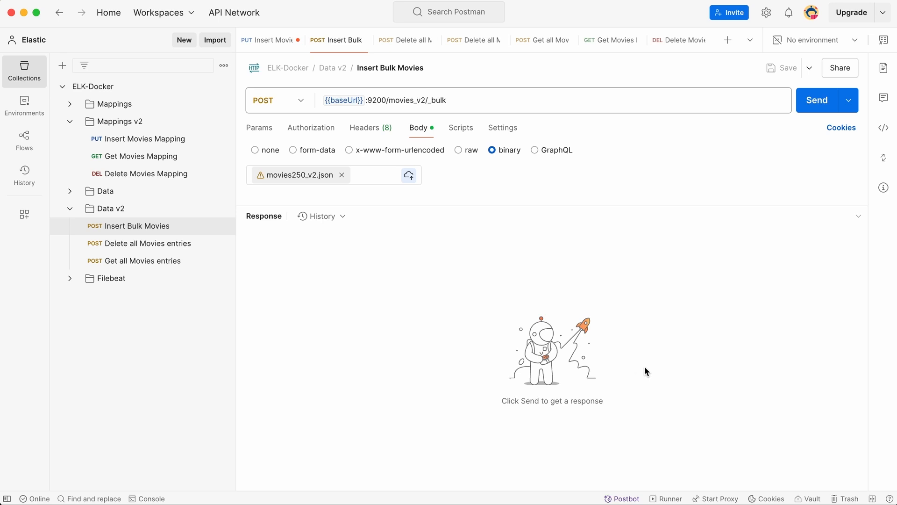
left_click(815, 112)
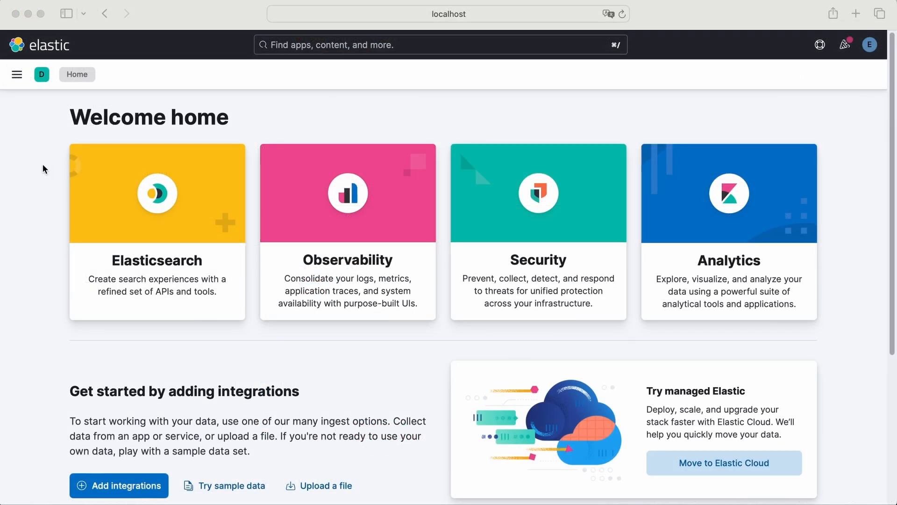
- Switch to Elastic in the browser and open Discover in the Analytics section
left_click(17, 75)
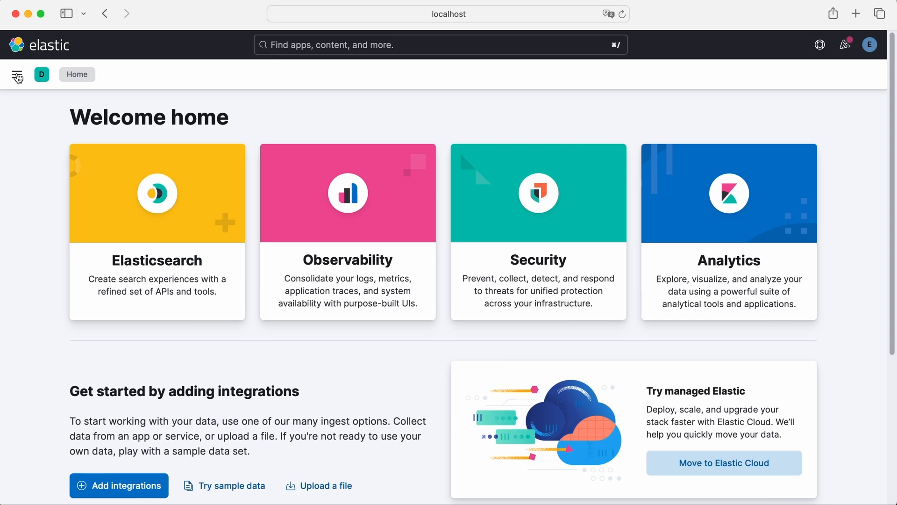
left_click(17, 76)
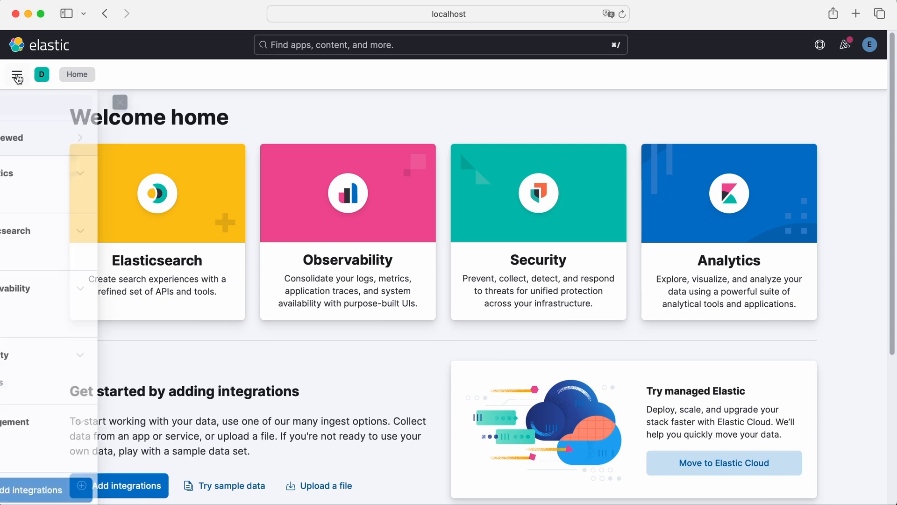
left_click(43, 201)
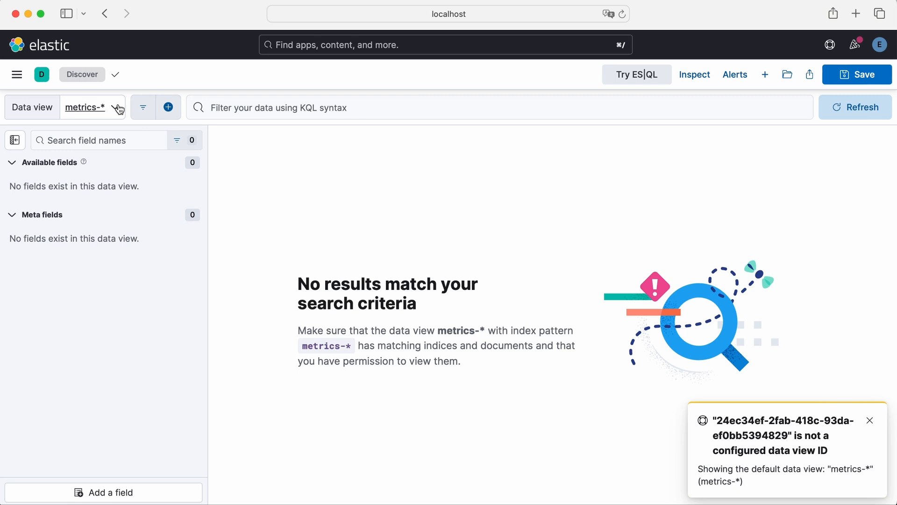
- Create and save a data view with index pattern movies_v2* and timestamp field Released, and search its entire time range
left_click(117, 108)
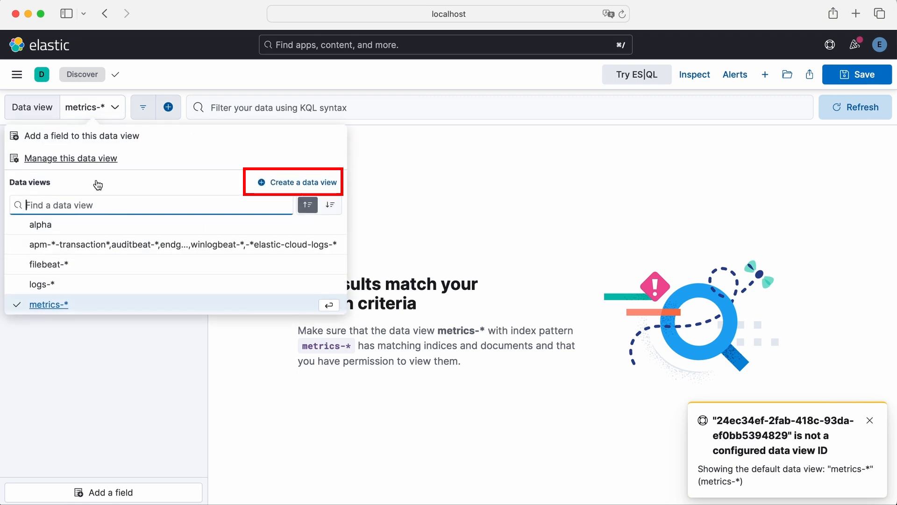
left_click(292, 185)
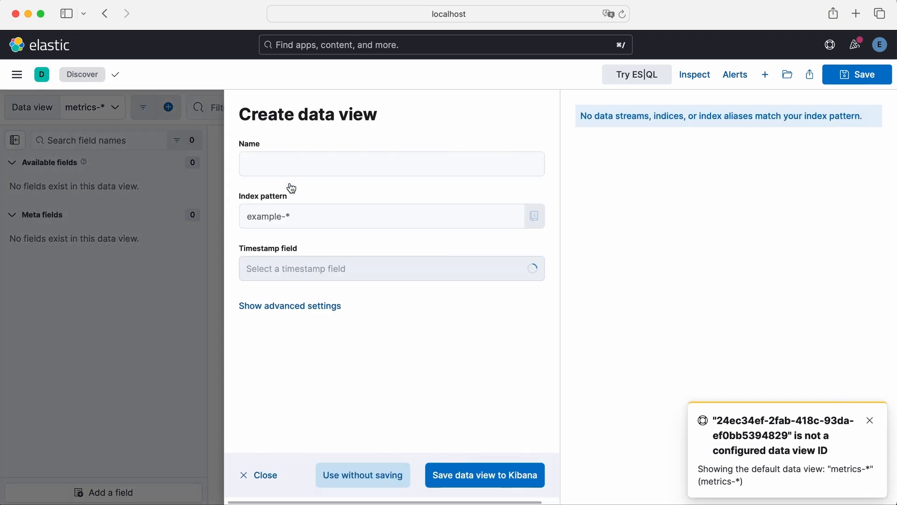
left_click(282, 218)
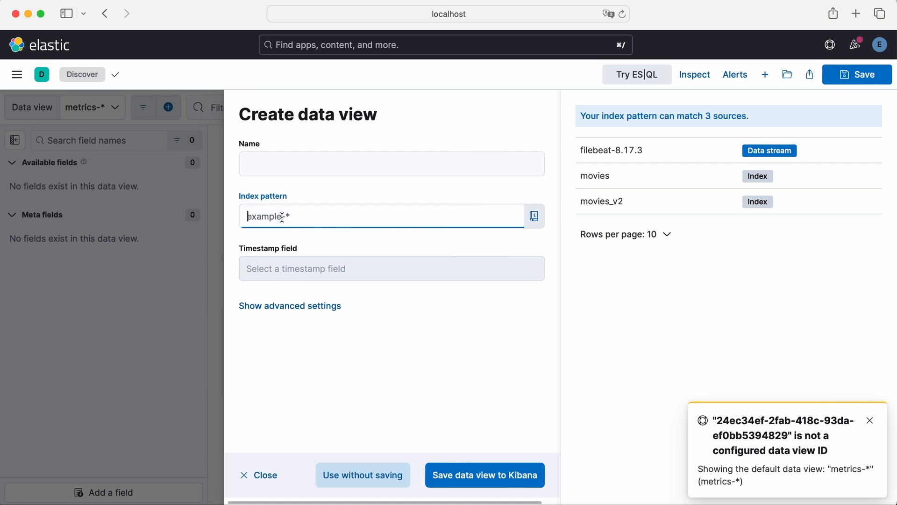
type("movies_v2*")
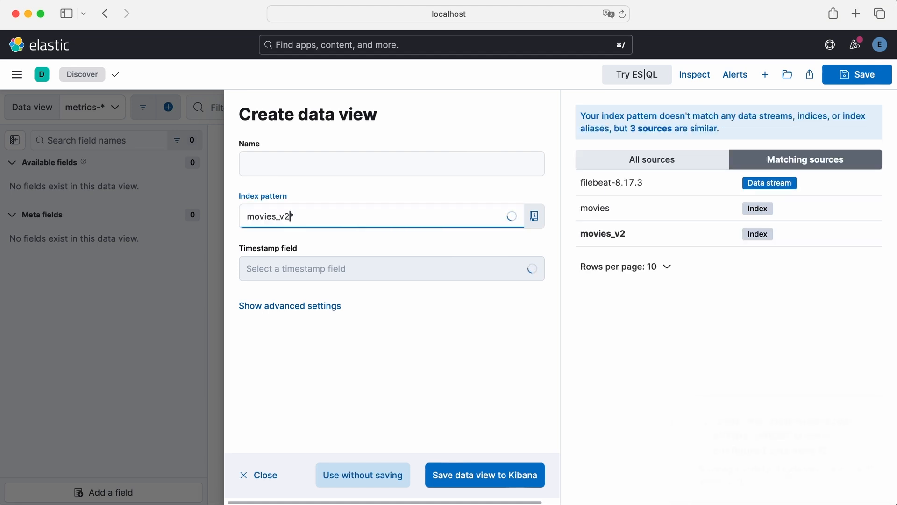
left_click(326, 271)
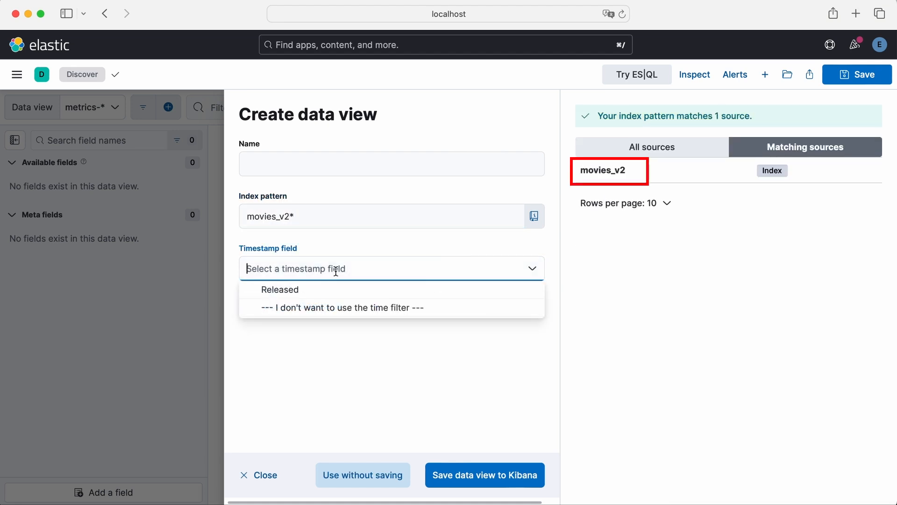
left_click(263, 293)
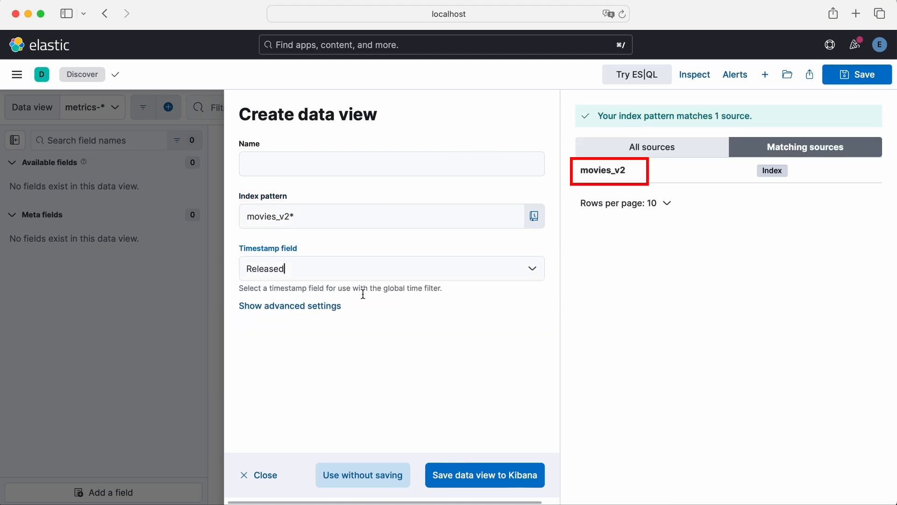
left_click(477, 485)
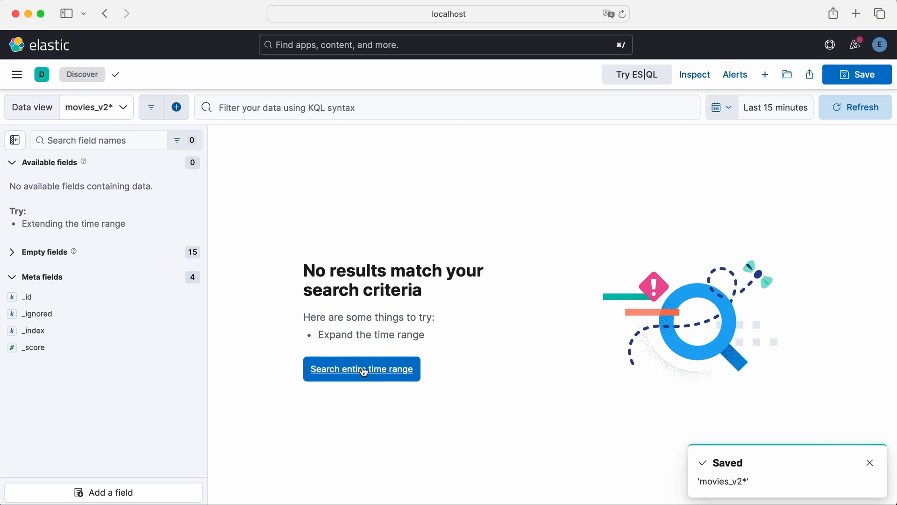
left_click(364, 372)
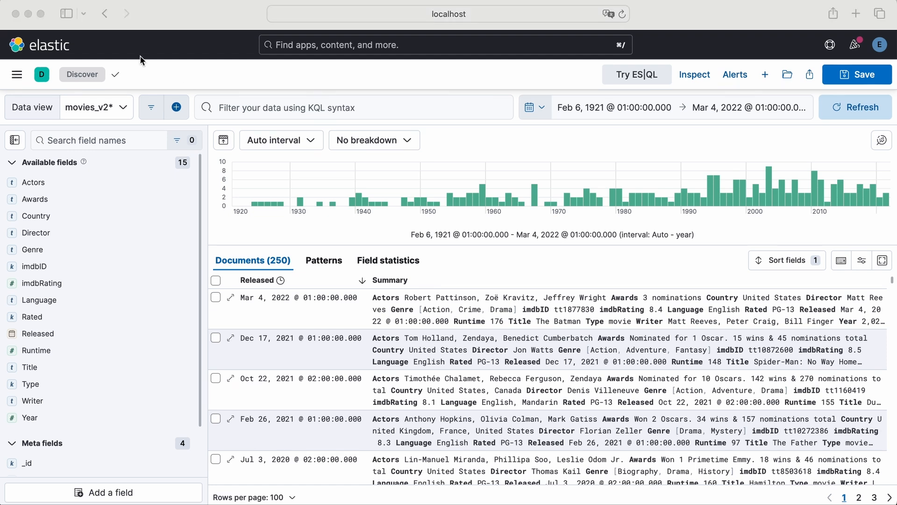
- Create a new Lens visualization in the Visualize Library
left_click(17, 75)
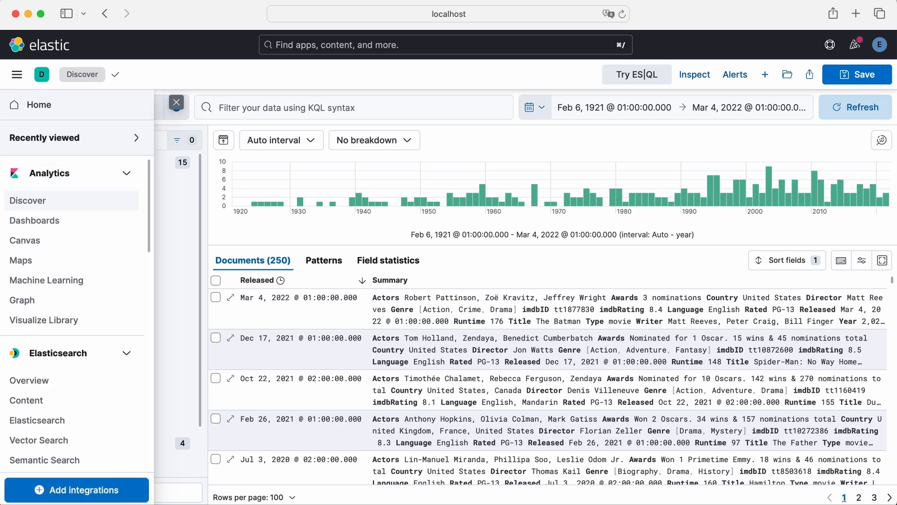
left_click(43, 319)
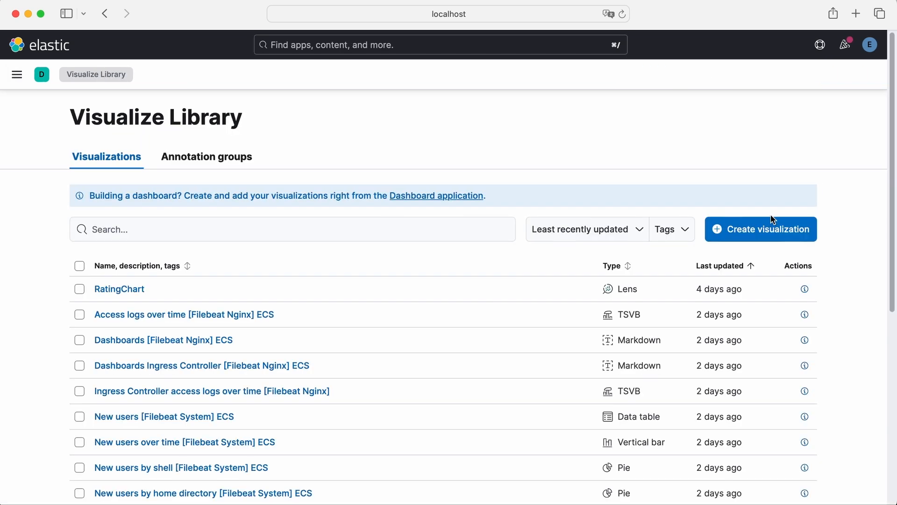
left_click(772, 233)
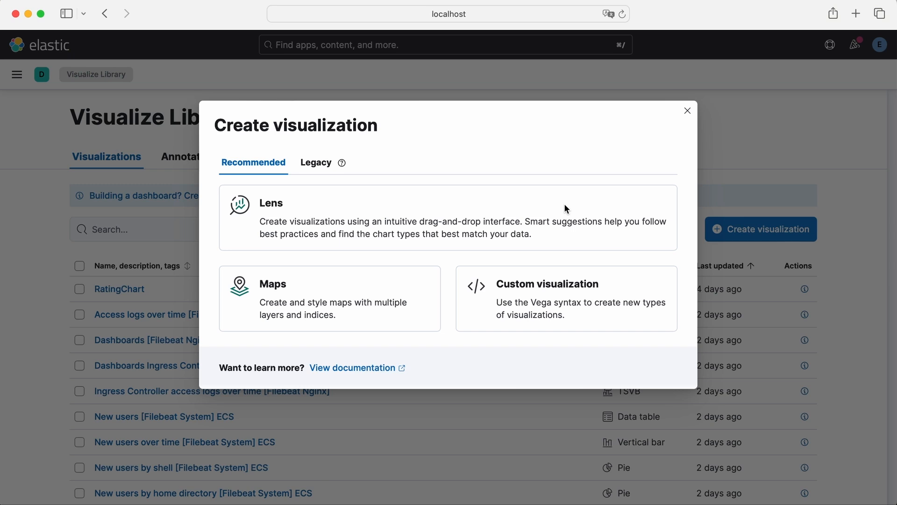
left_click(566, 206)
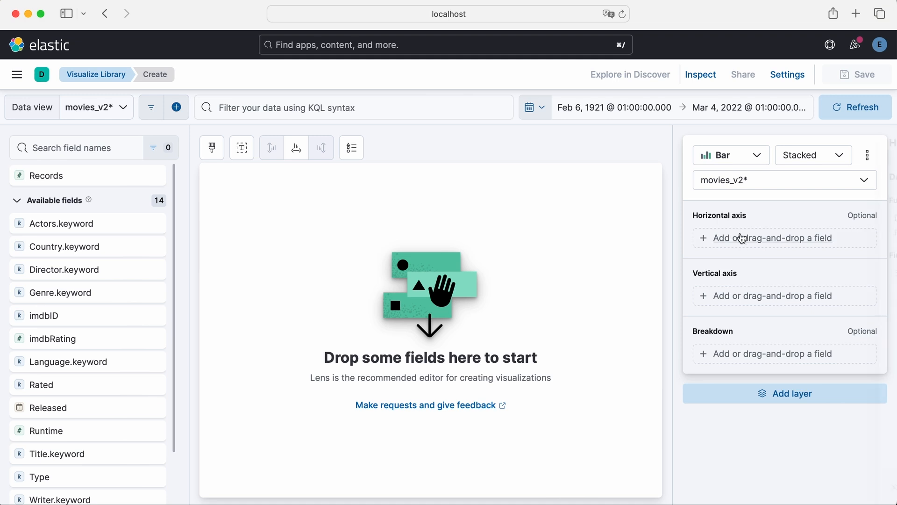
- Configure the bar chart's horizontal axis with field Year, the Date histogram function and a minimum interval of Year
left_click(743, 239)
left_click(737, 272)
scroll(794, 381, "down", 3)
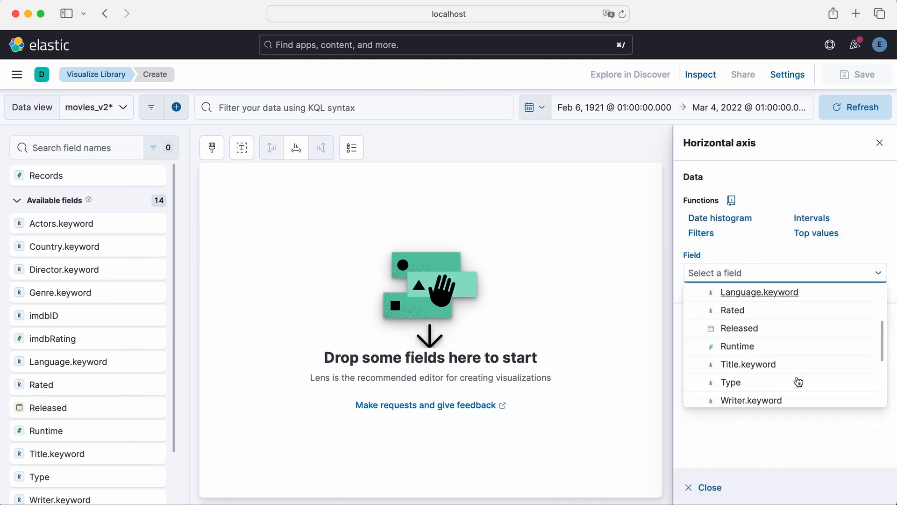
scroll(766, 368, "down", 2)
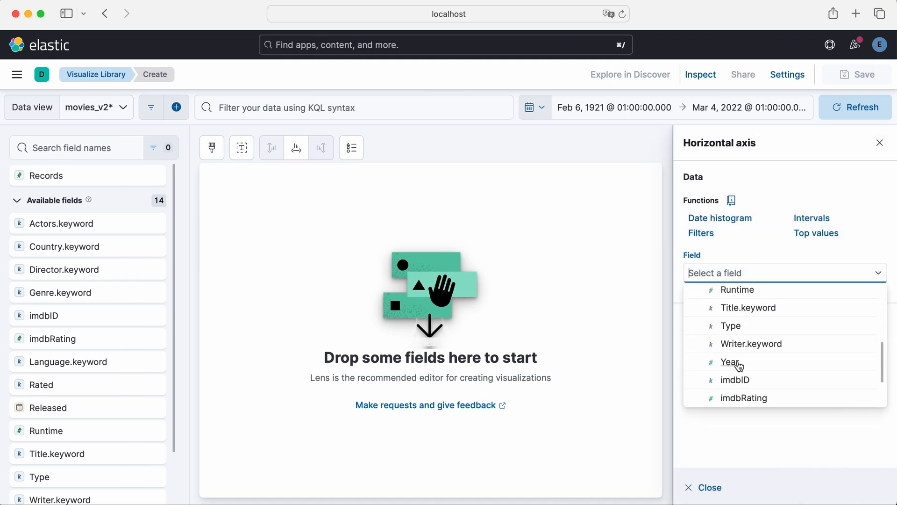
left_click(739, 363)
left_click(724, 217)
left_click(767, 333)
scroll(739, 388, "down", 2)
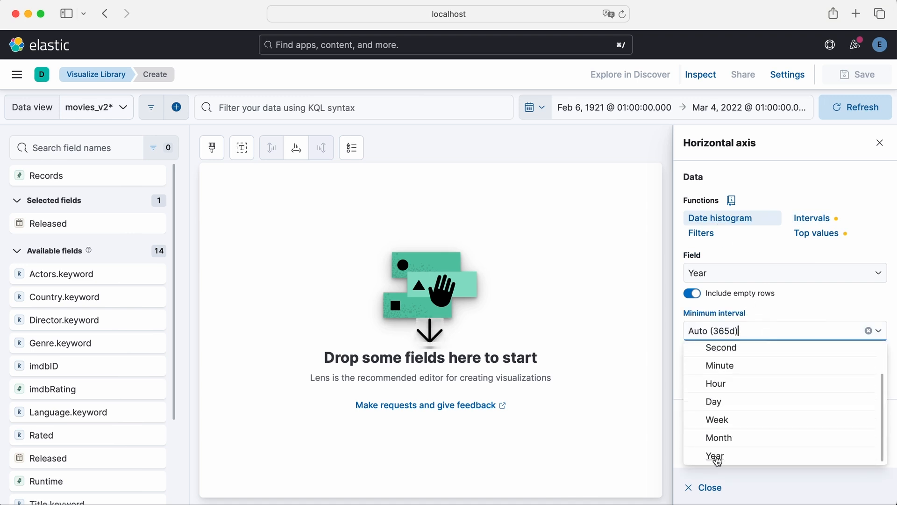
left_click(716, 457)
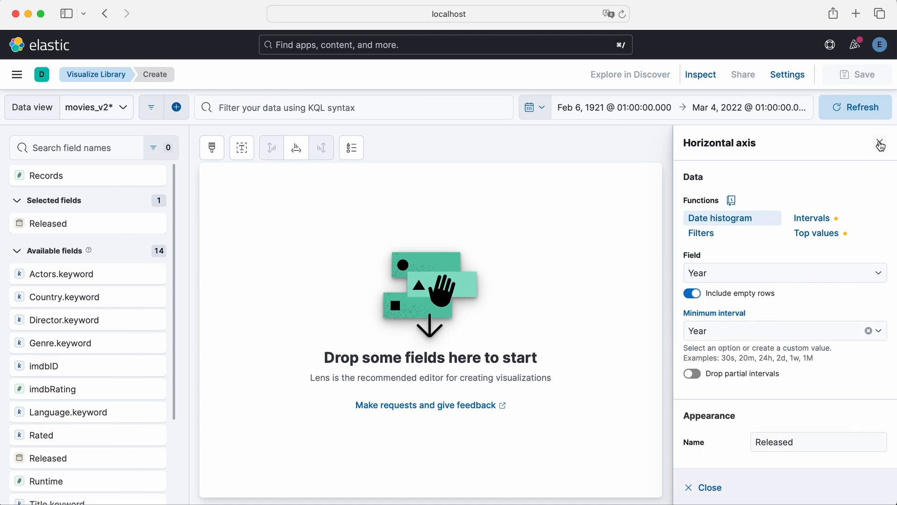
- Configure the bar chart's vertical axis with the Count function on the field Title.keyword
left_click(880, 147)
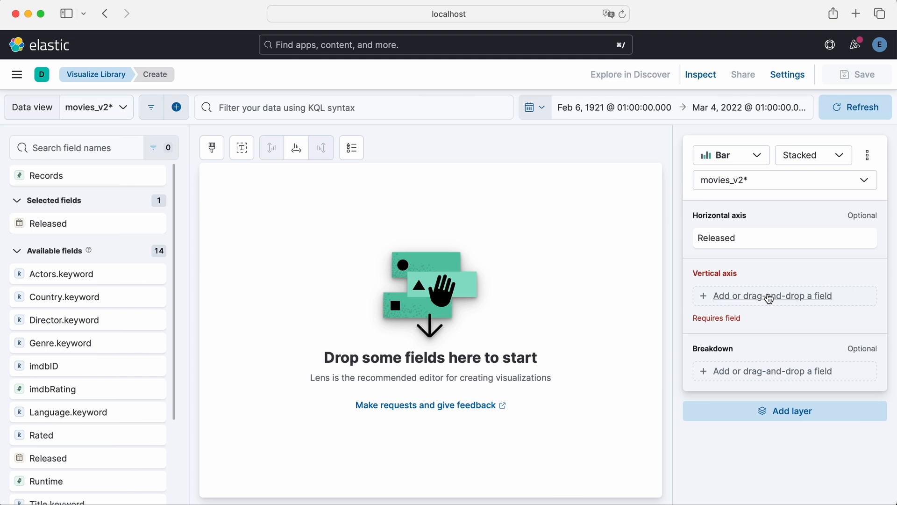
left_click(770, 296)
left_click(697, 275)
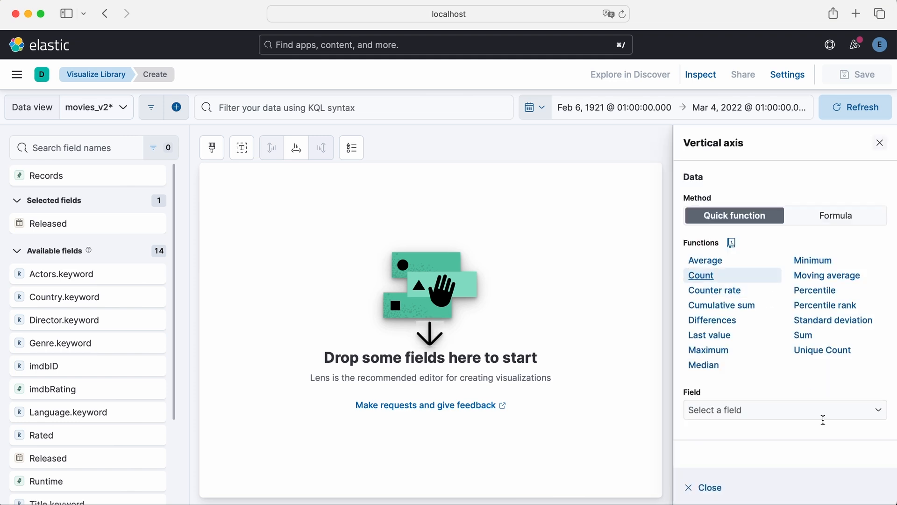
scroll(802, 388, "down", 2)
left_click(781, 317)
scroll(779, 373, "down", 5)
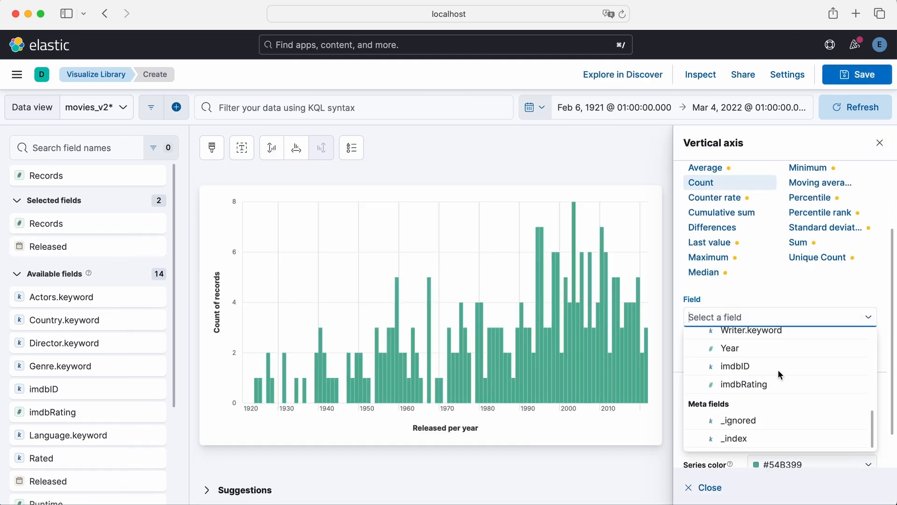
scroll(780, 373, "up", 2)
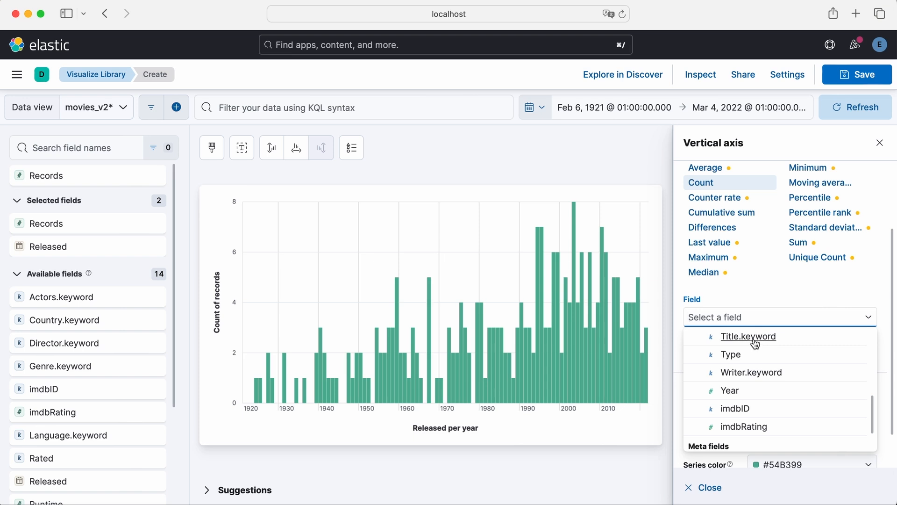
left_click(753, 345)
- Rename the vertical axis to Count of Titles and close its settings
left_click(856, 414)
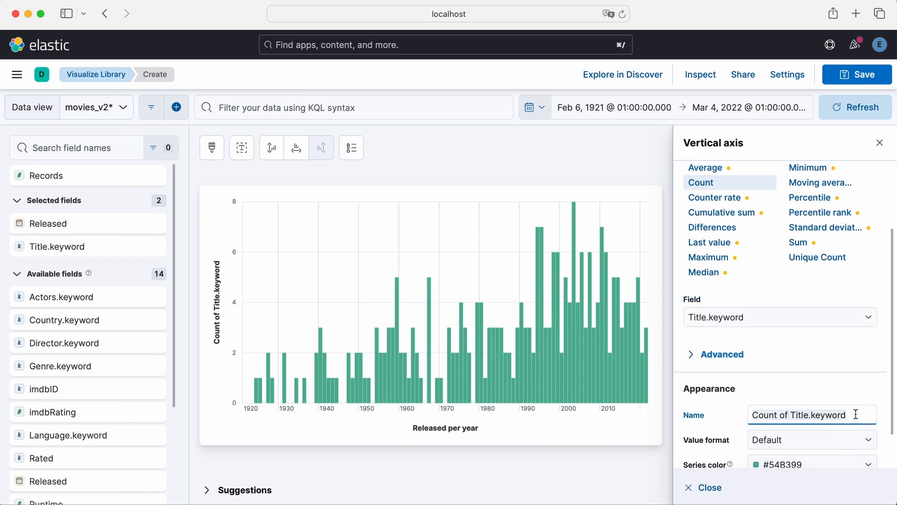
key("BackSpace")
key("BackSpace")
key("BackSpace")
key("BackSpace")
key("BackSpace")
key("BackSpace")
key("BackSpace")
key("BackSpace")
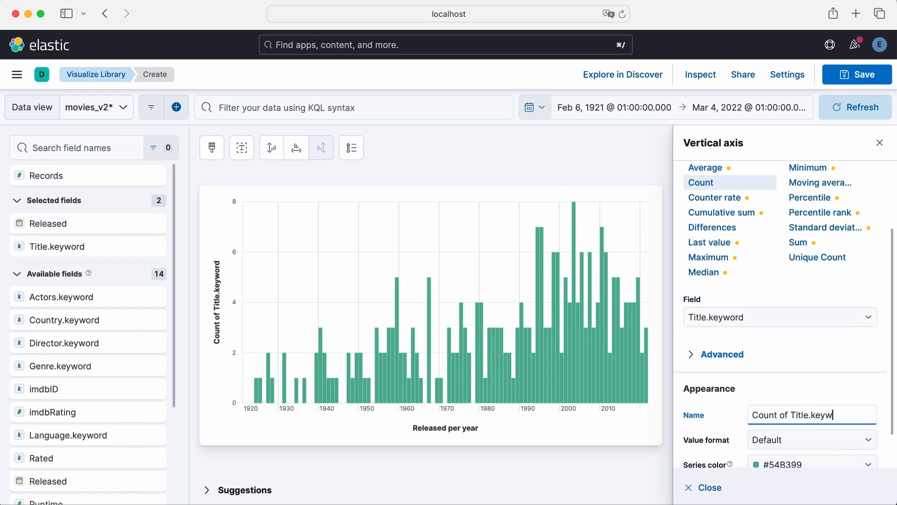
type("s")
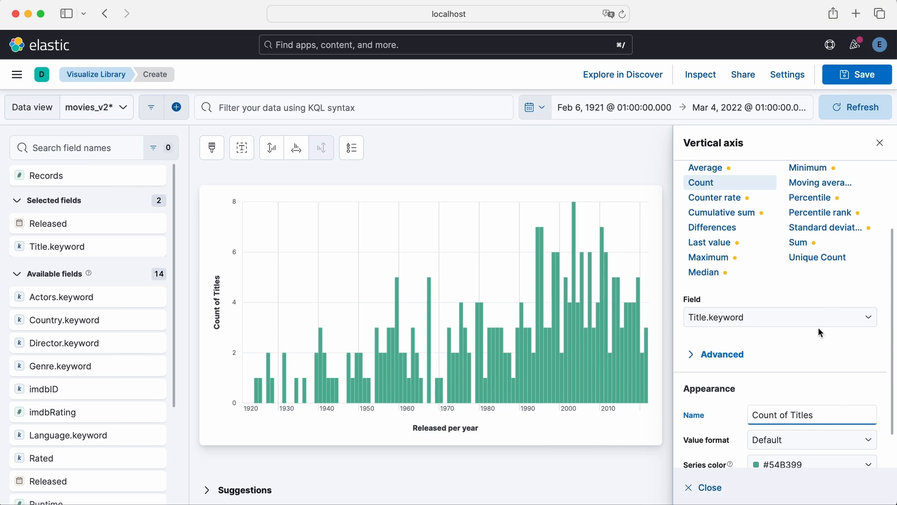
scroll(826, 345, "up", 3)
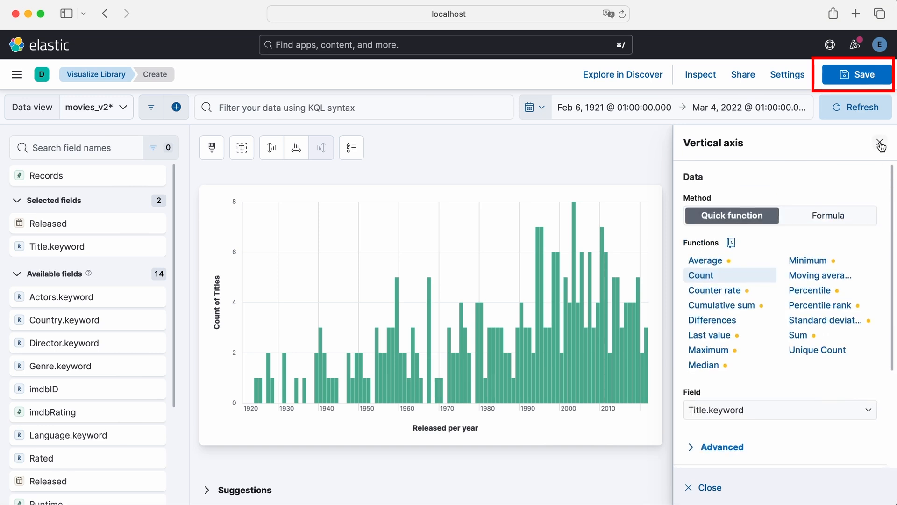
left_click(880, 143)
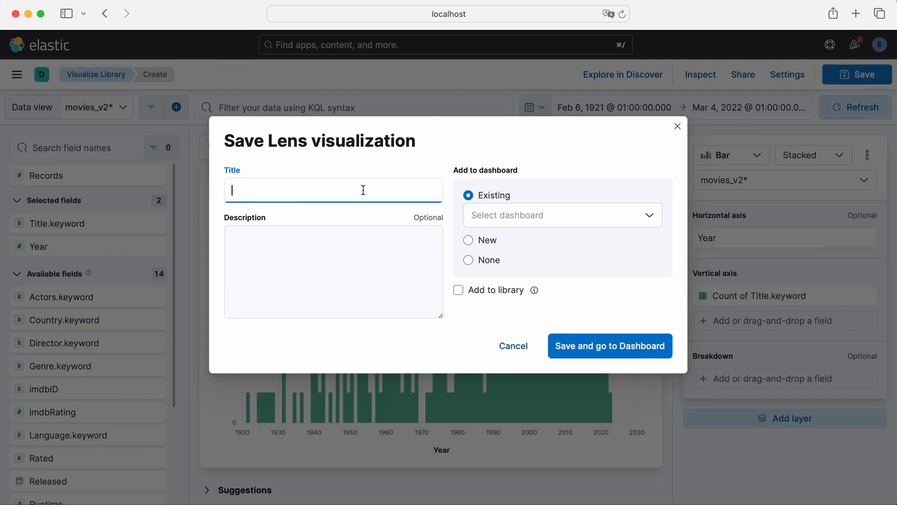
- Save the bar chart to the library with the title Movies Per Year, without adding it to a dashboard
type("Movies Per Year")
left_click(479, 261)
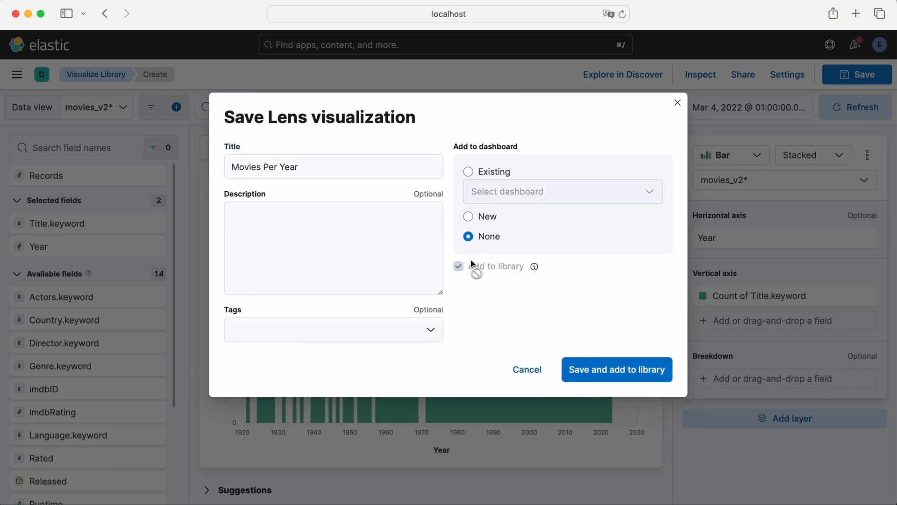
left_click(629, 369)
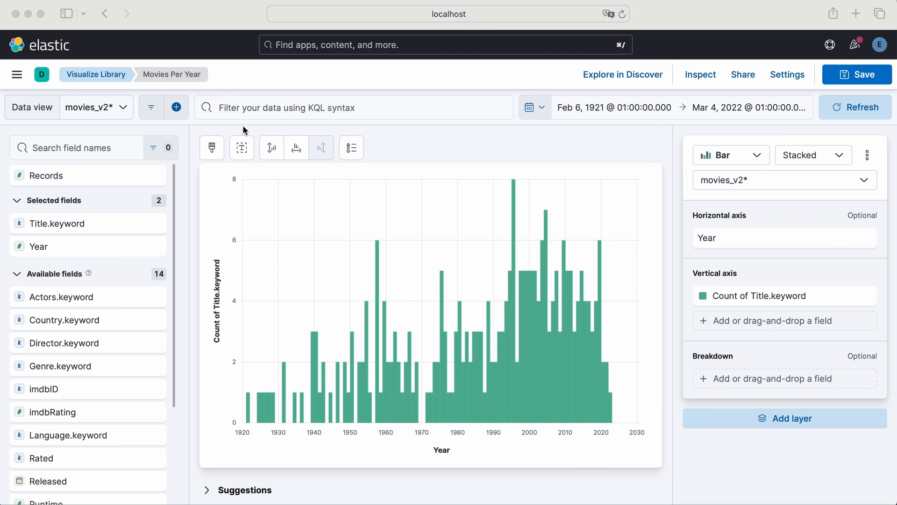
- Create another Lens visualization from the Visualize Library and set its chart type to Pie
left_click(102, 73)
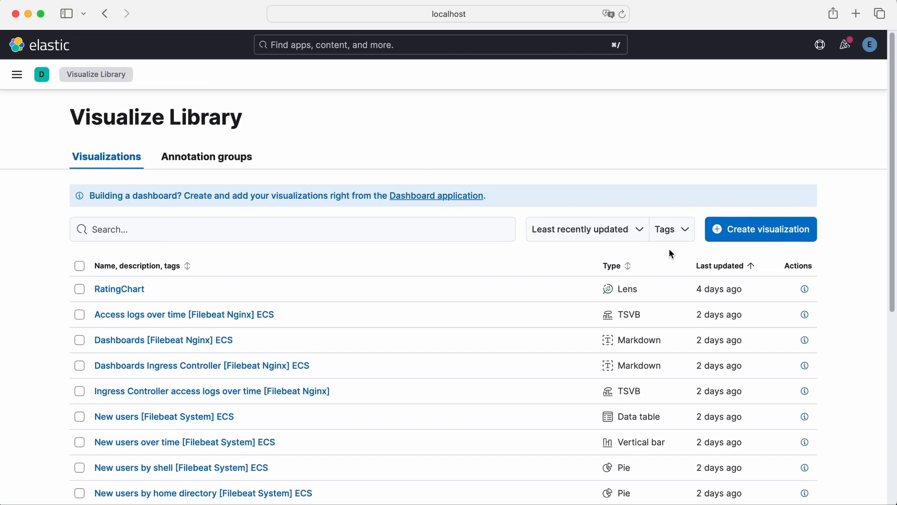
left_click(790, 233)
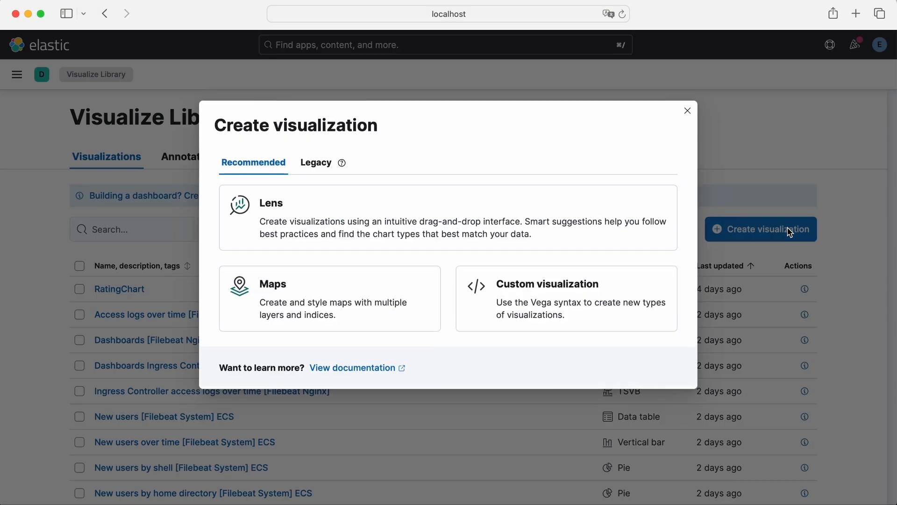
left_click(432, 224)
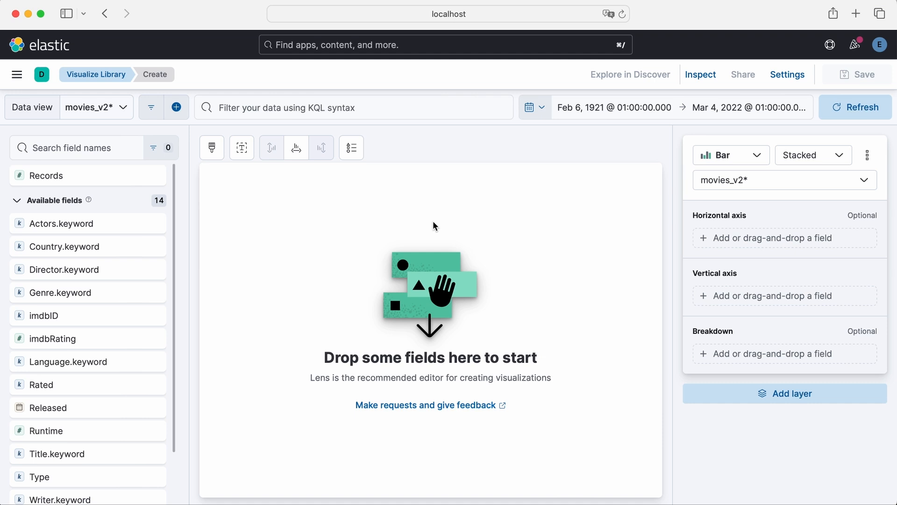
left_click(730, 155)
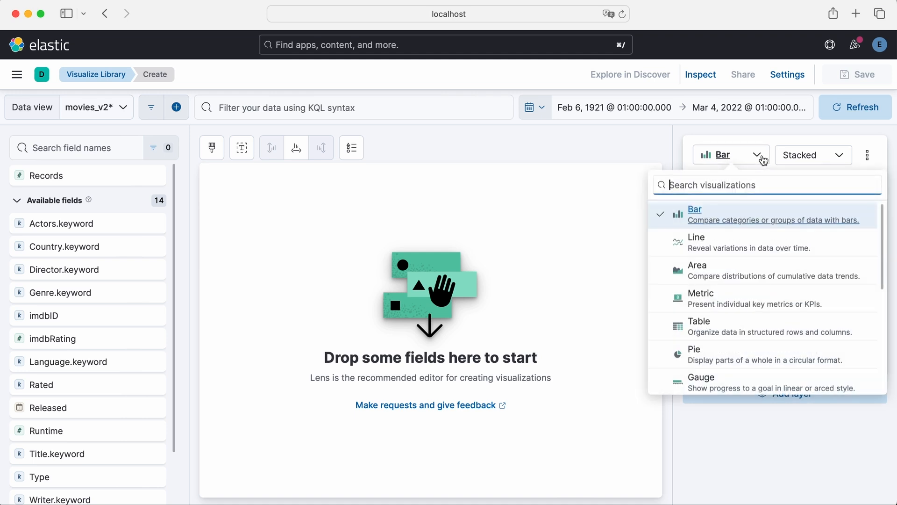
left_click(708, 350)
- Slice the pie by the top 10 values of Genre.keyword and use the Count function as its metric
left_click(777, 240)
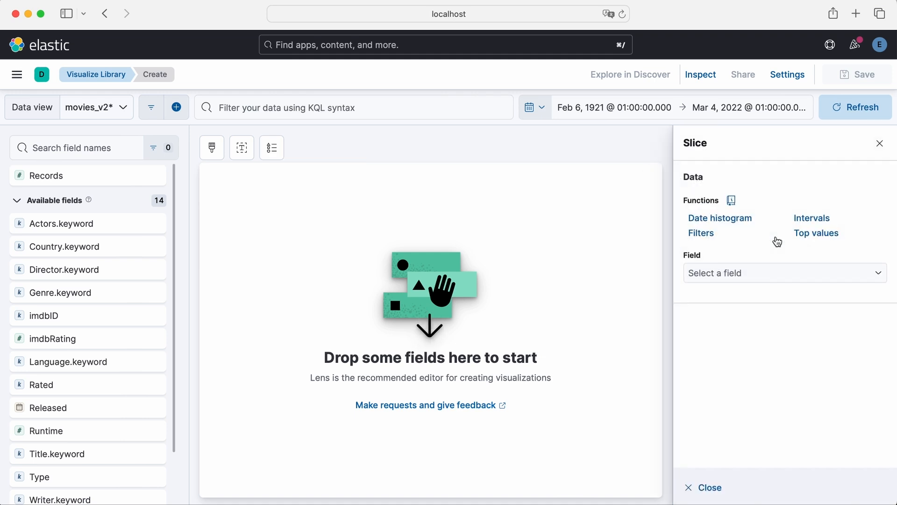
left_click(784, 271)
scroll(785, 334, "down", 1)
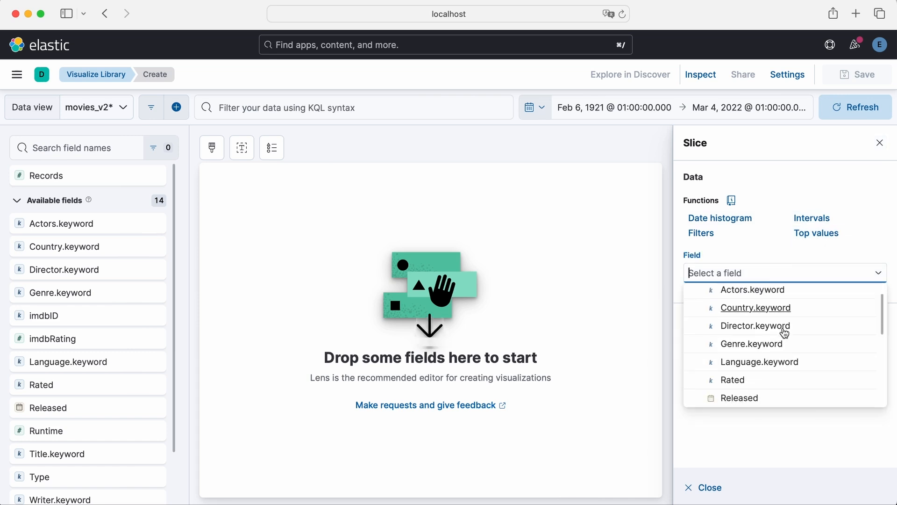
left_click(766, 343)
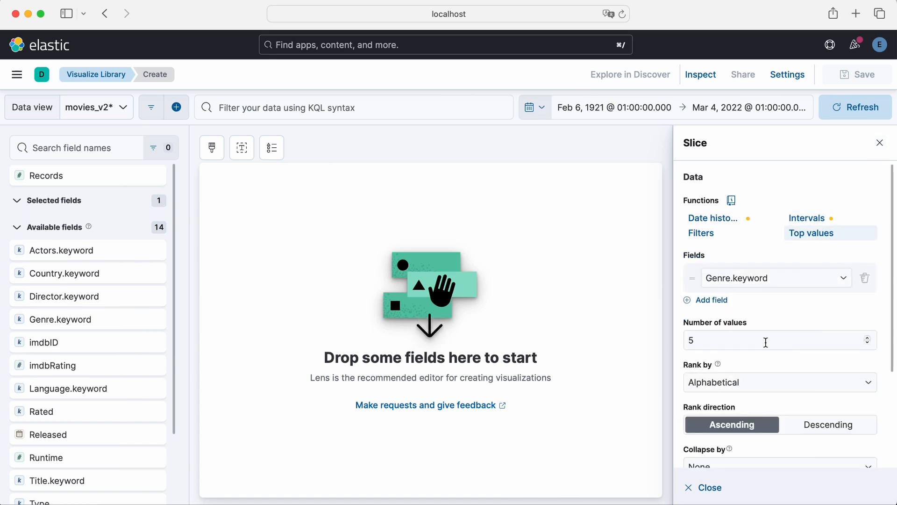
left_click(749, 340)
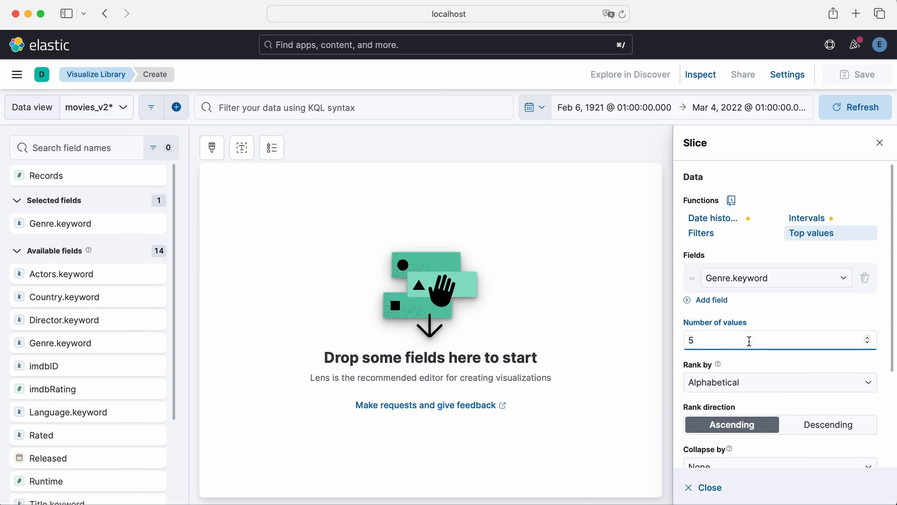
key("BackSpace")
type("10")
left_click(783, 314)
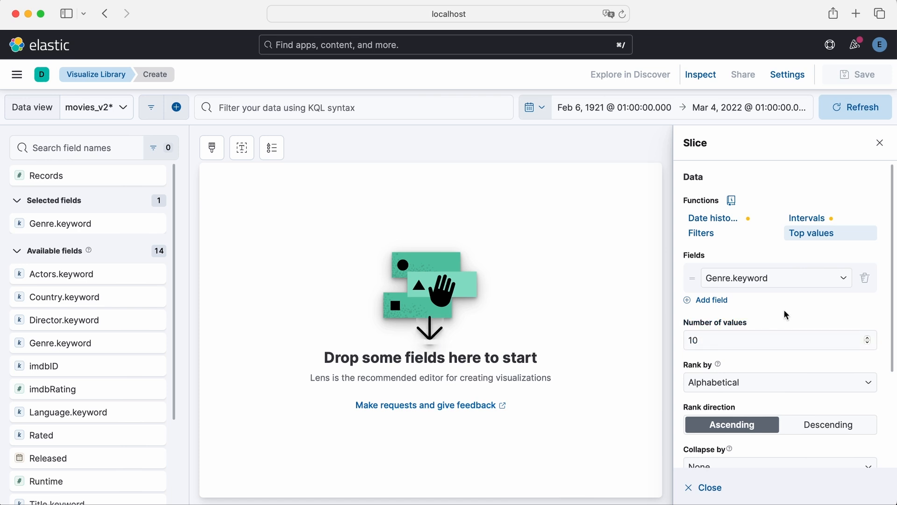
left_click(880, 145)
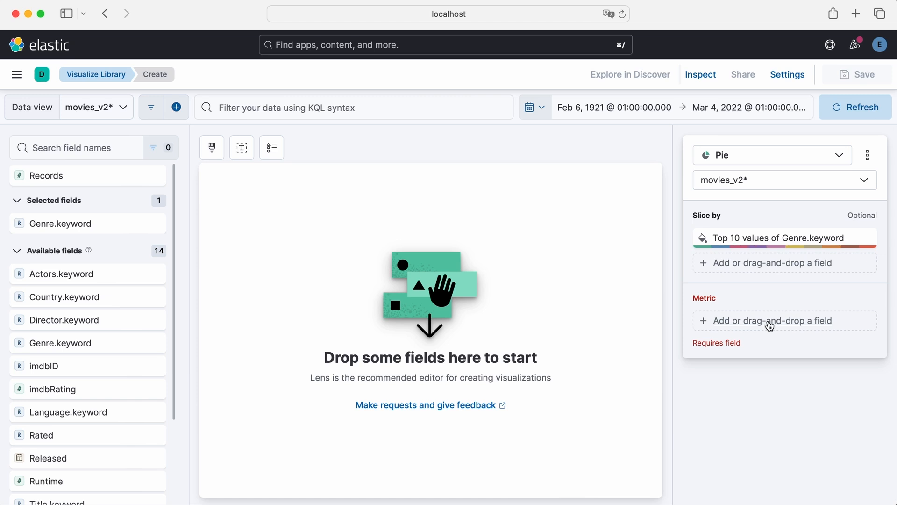
left_click(770, 322)
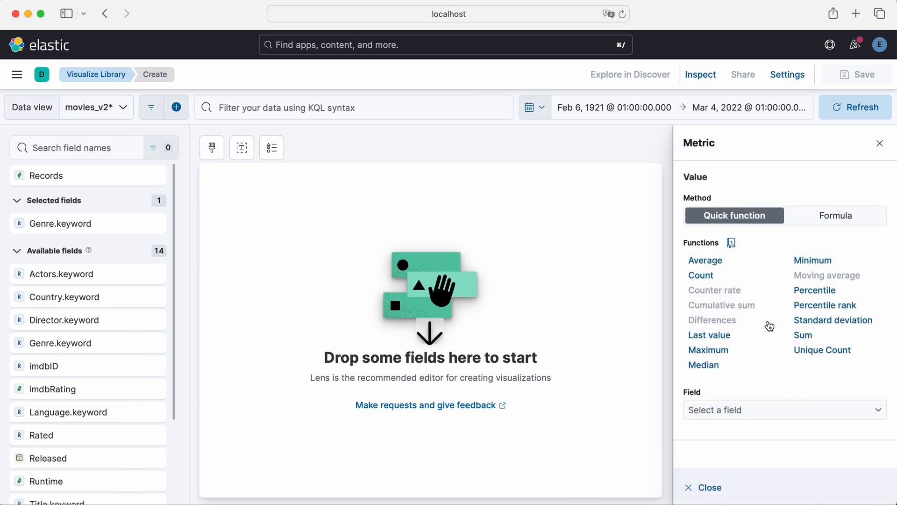
left_click(705, 276)
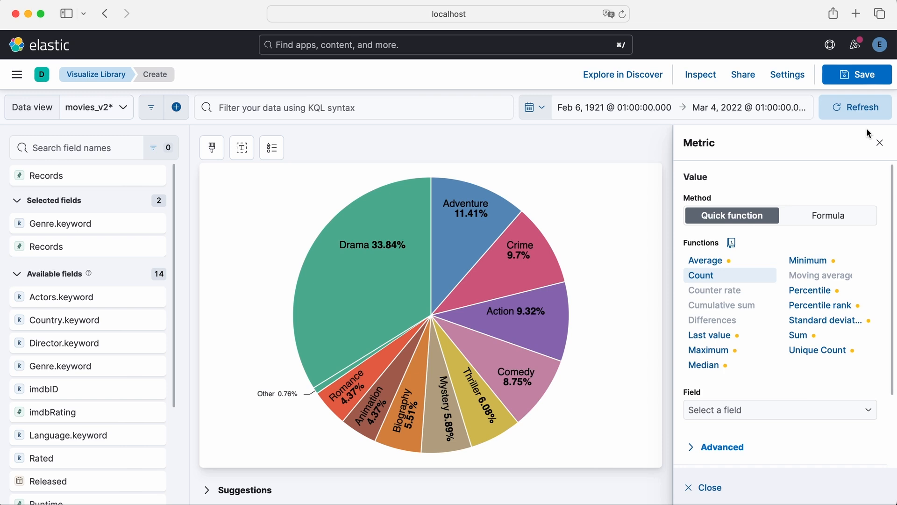
- Save the pie chart to the library with the title Movies by Genre, without adding it to a dashboard
left_click(867, 76)
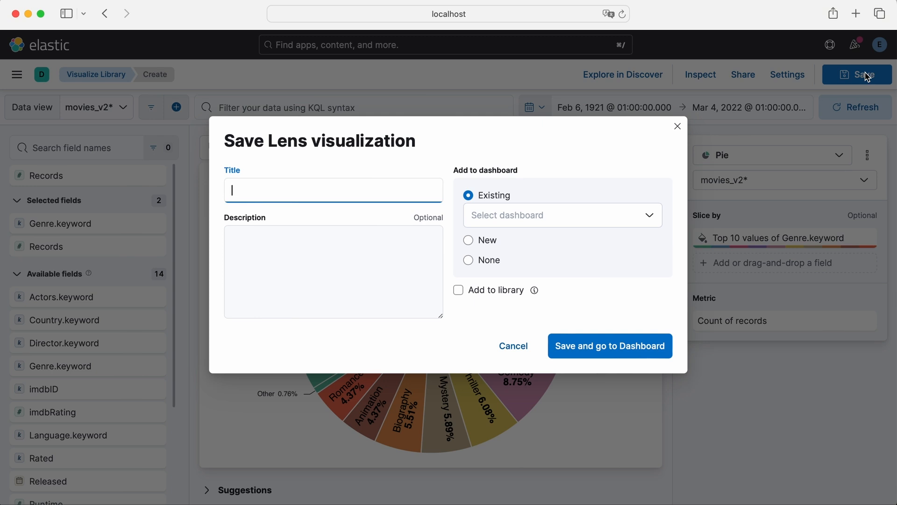
type("Movies by Genre")
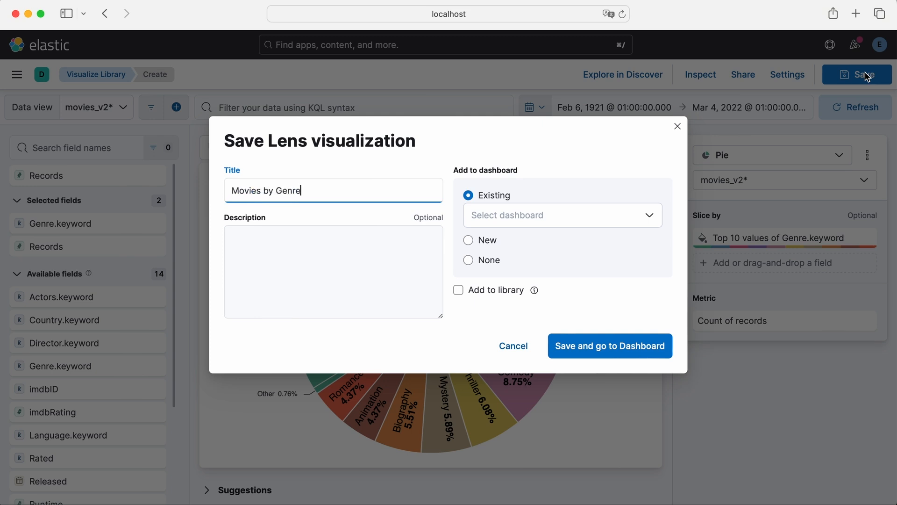
left_click(468, 260)
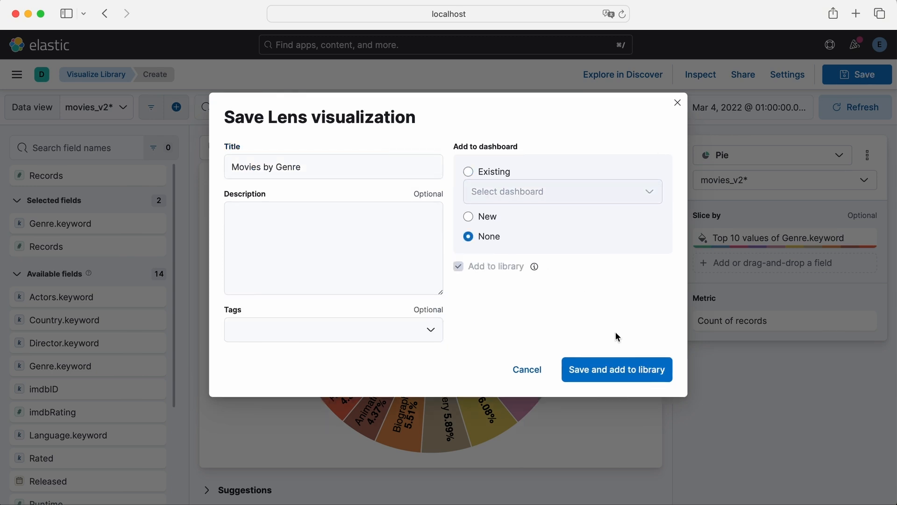
left_click(623, 371)
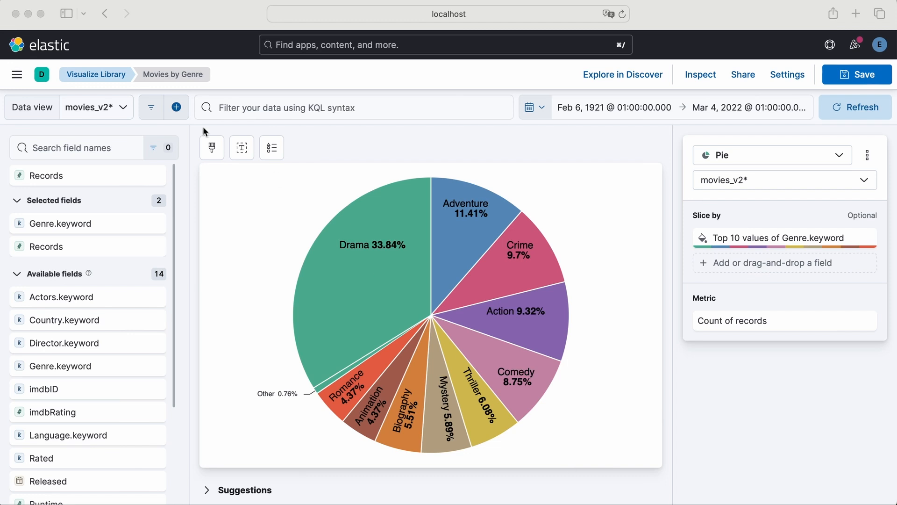
- Create another Lens visualization from the Visualize Library and set its chart type to Table
left_click(96, 75)
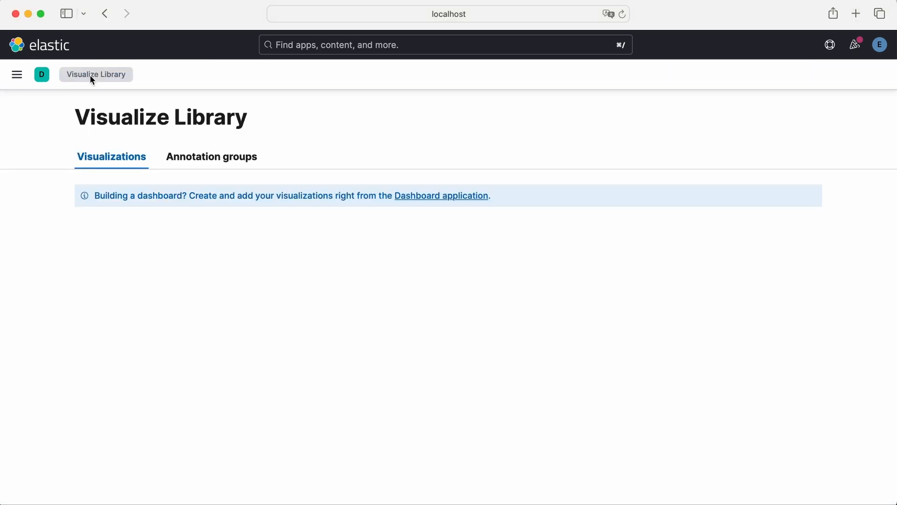
left_click(805, 231)
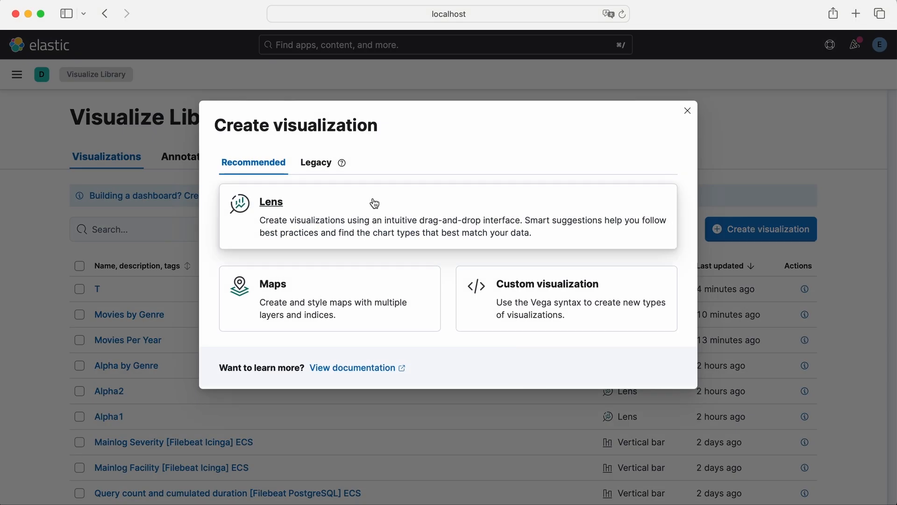
left_click(374, 202)
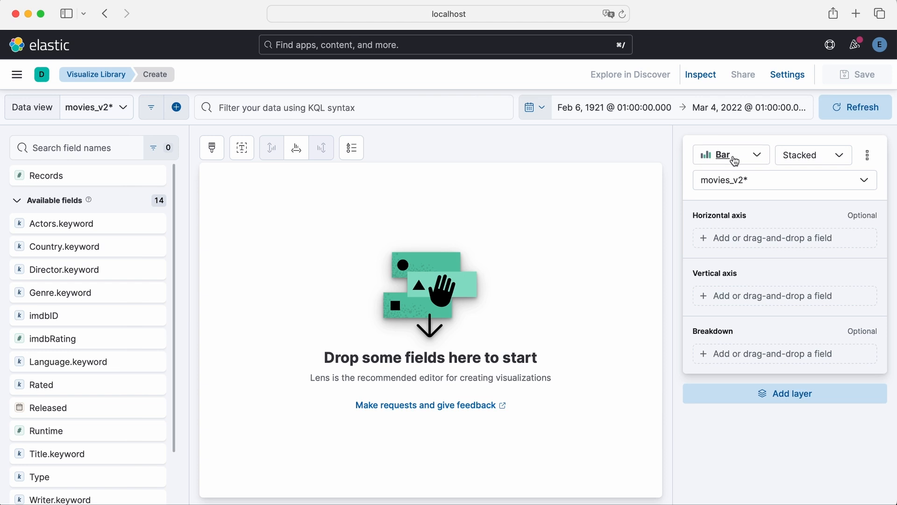
left_click(731, 156)
left_click(719, 322)
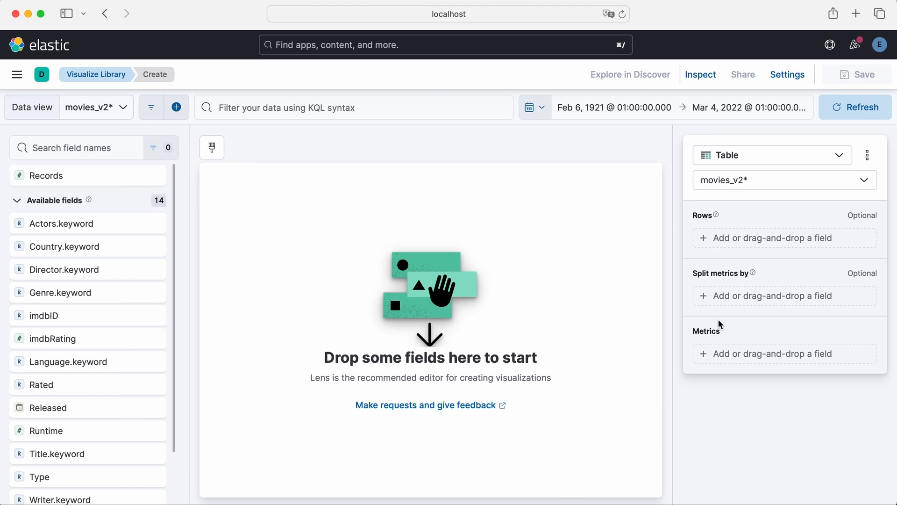
- Add Title.keyword to the table's rows and set its number of values to 10
left_click_drag(70, 453, 789, 243)
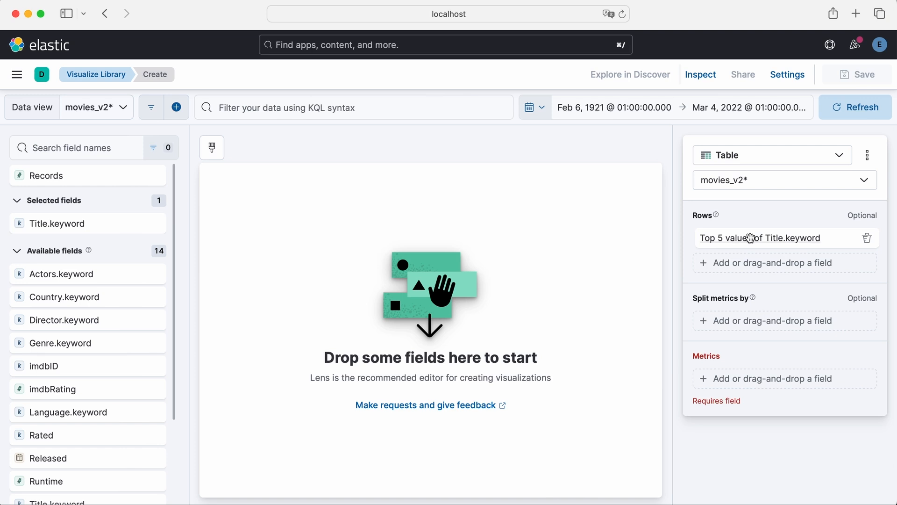
left_click(751, 238)
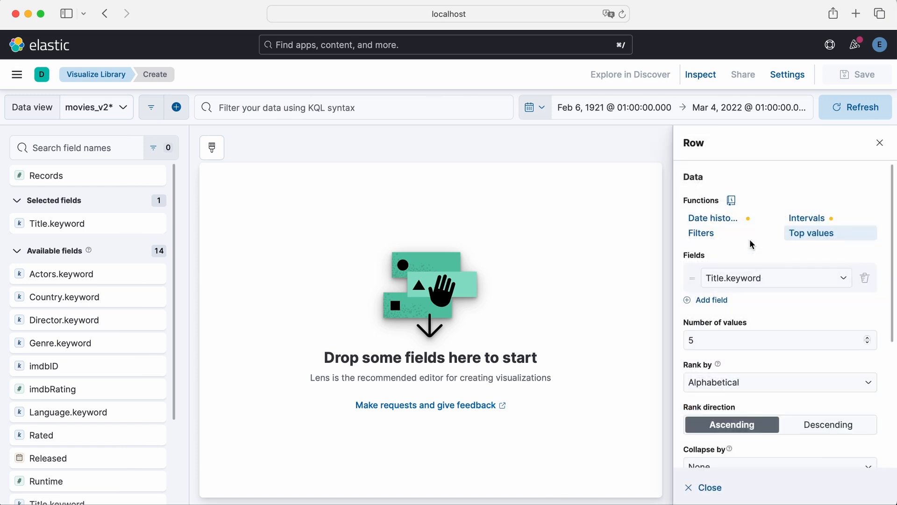
left_click(745, 342)
key("BackSpace")
type("10")
left_click(803, 314)
- Name the Title.keyword row Title and turn off grouping its remaining values as "Other"
scroll(804, 316, "down", 3)
scroll(805, 318, "down", 2)
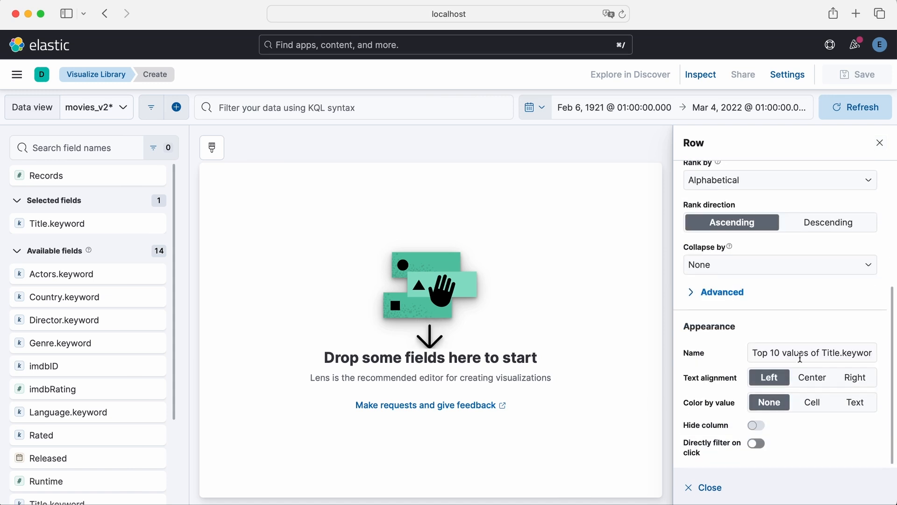
left_click(815, 352)
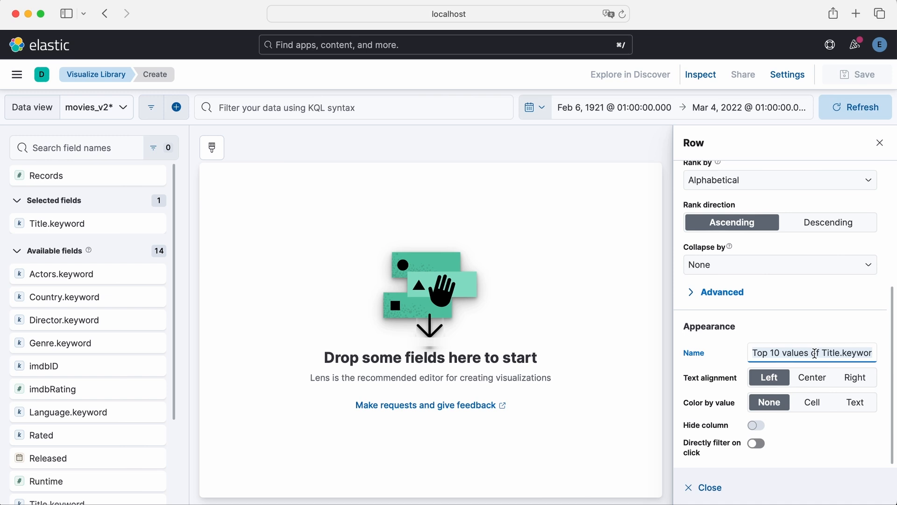
type("Title")
left_click(719, 293)
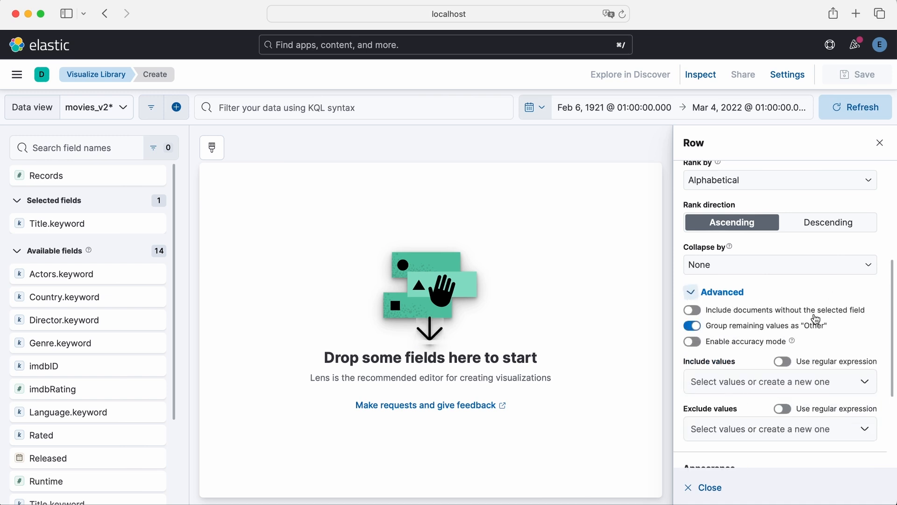
scroll(745, 322, "down", 1)
left_click(690, 302)
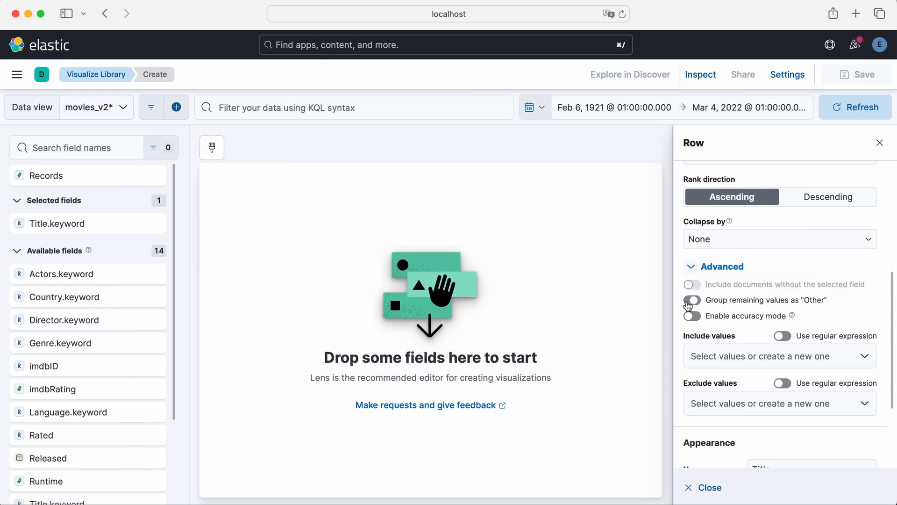
scroll(862, 323, "up", 5)
left_click(880, 142)
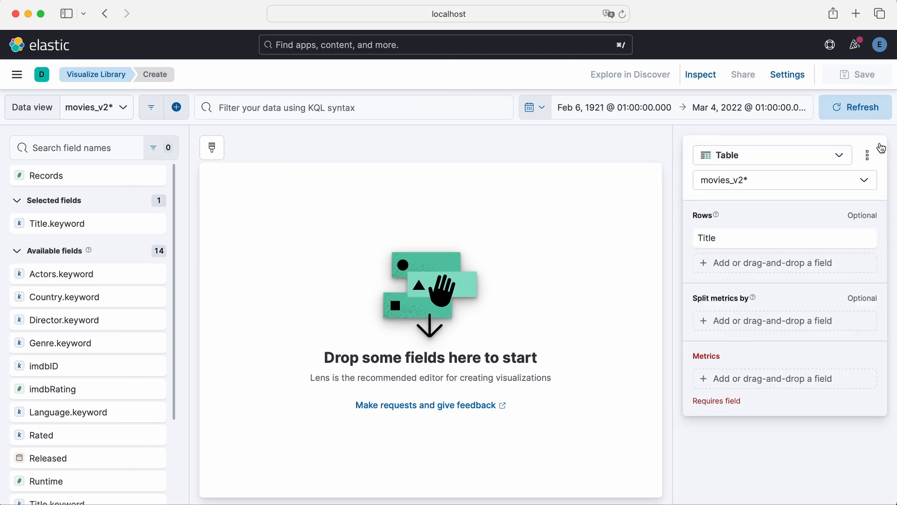
- Add a metric to the table using the Maximum function on the Year field and name it Year
left_click(719, 379)
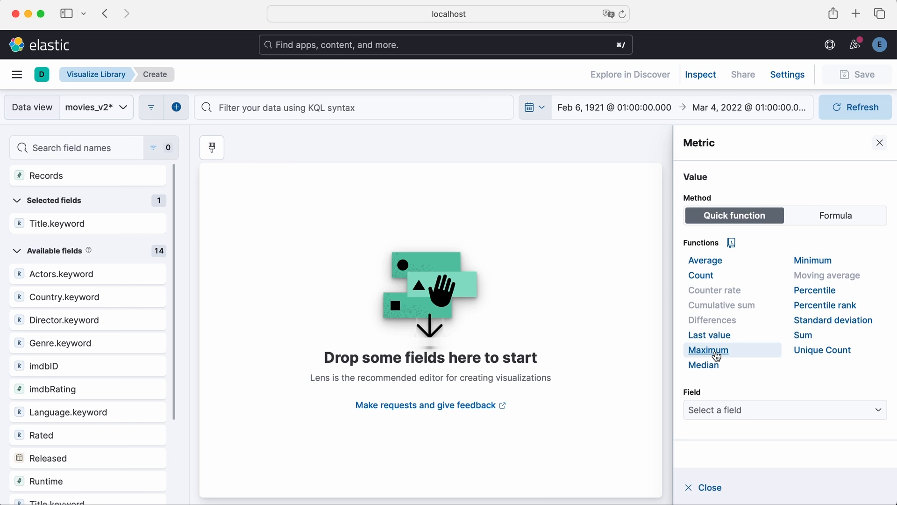
left_click(717, 357)
left_click(779, 410)
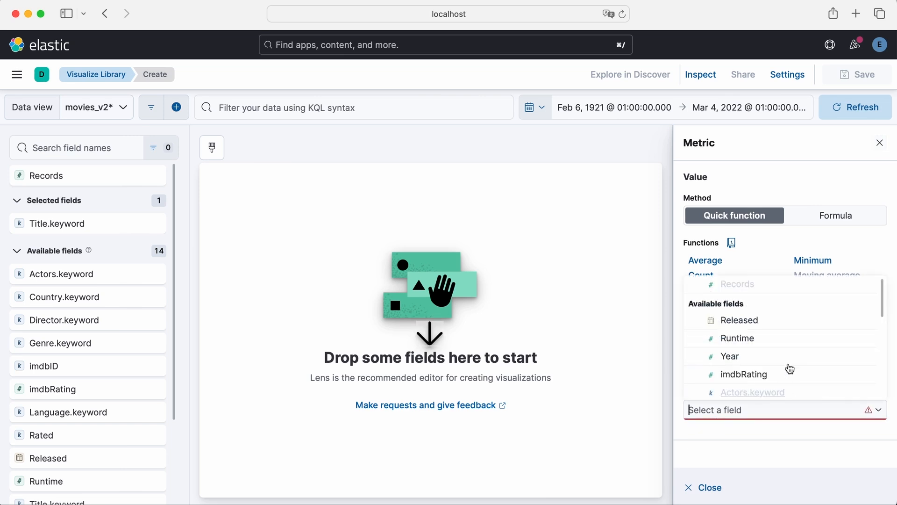
left_click(729, 356)
scroll(836, 369, "down", 3)
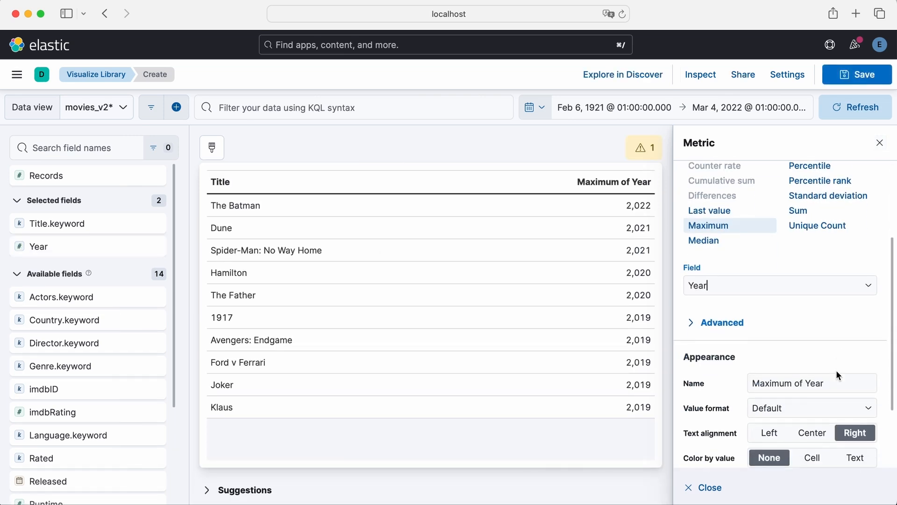
scroll(836, 370, "down", 2)
left_click_drag(806, 328, 732, 329)
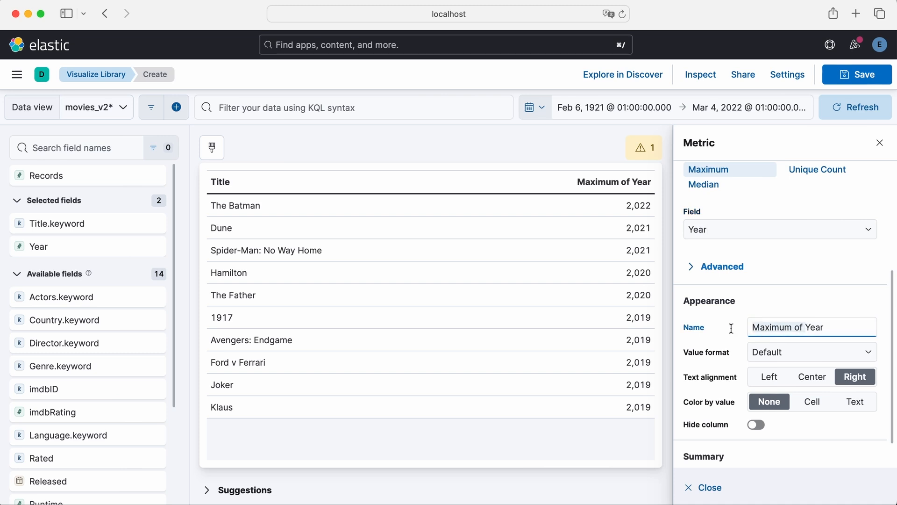
key("BackSpace")
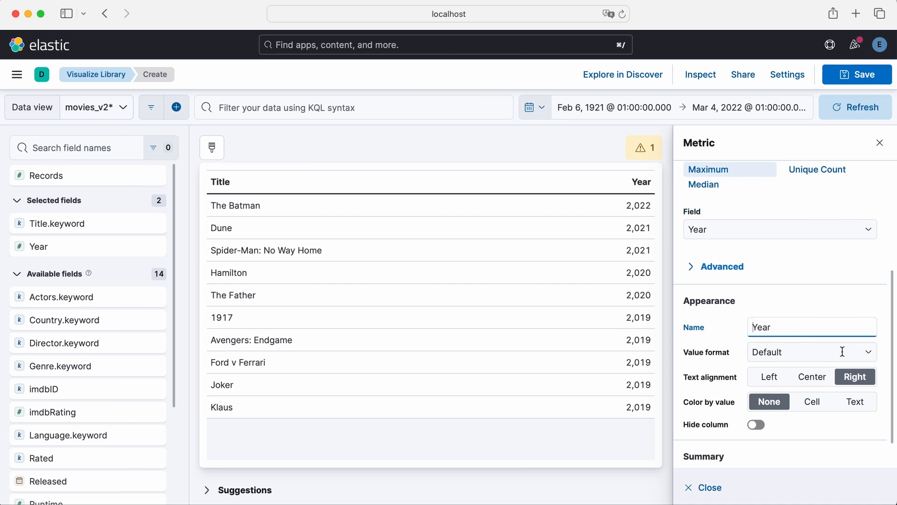
- Set the Year metric's value format to a custom format of 0
left_click(870, 353)
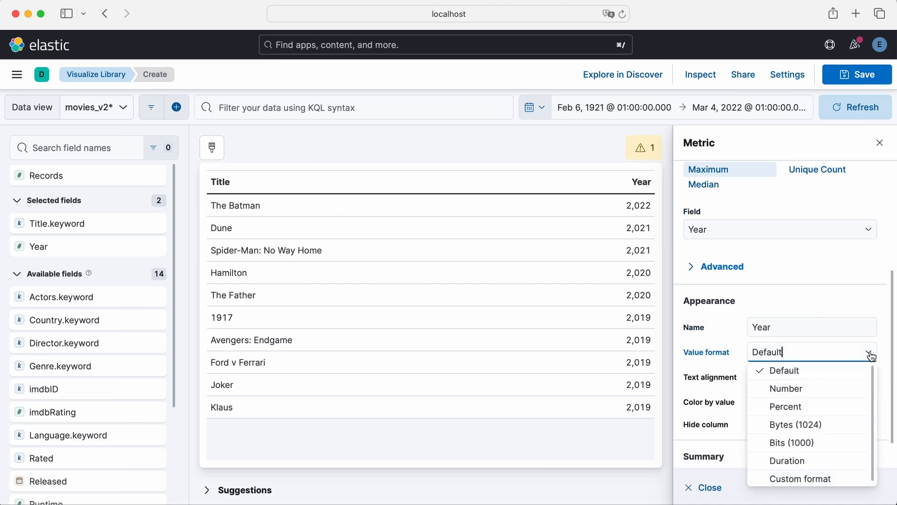
left_click(805, 475)
left_click(849, 378)
key("super+a")
type("0")
key("Tab")
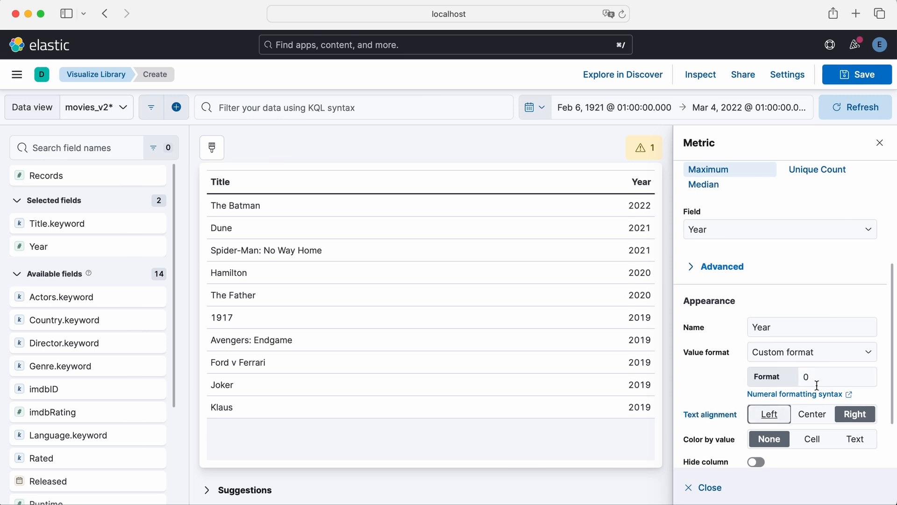
left_click(881, 142)
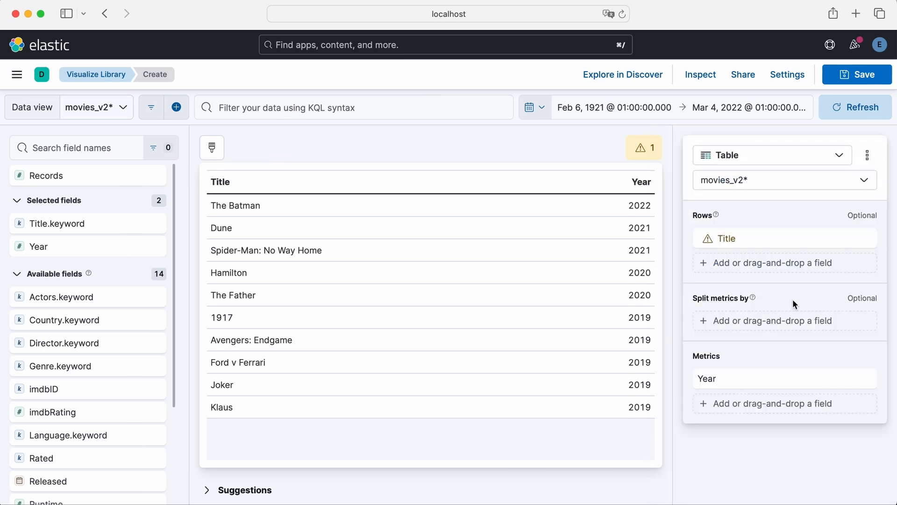
- Add a second metric using the Maximum function on the imdbRating field and name it ImdbRating
left_click(746, 402)
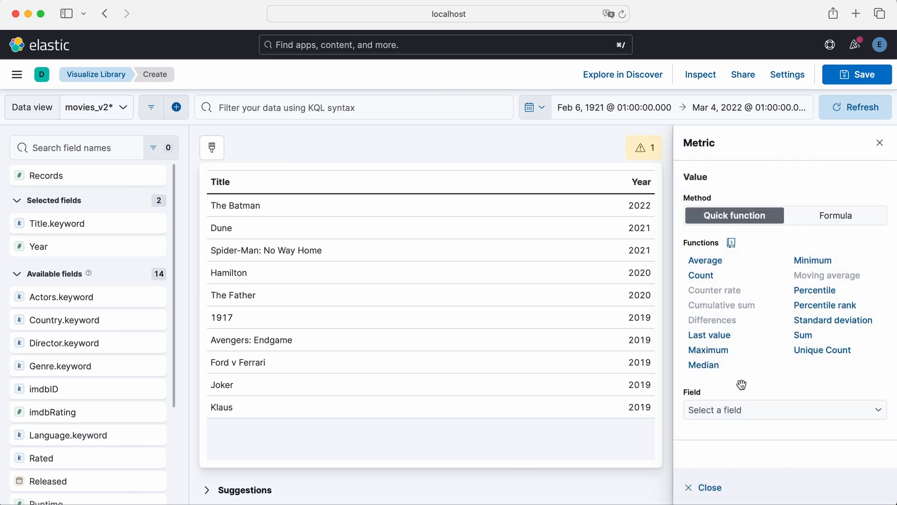
left_click(719, 351)
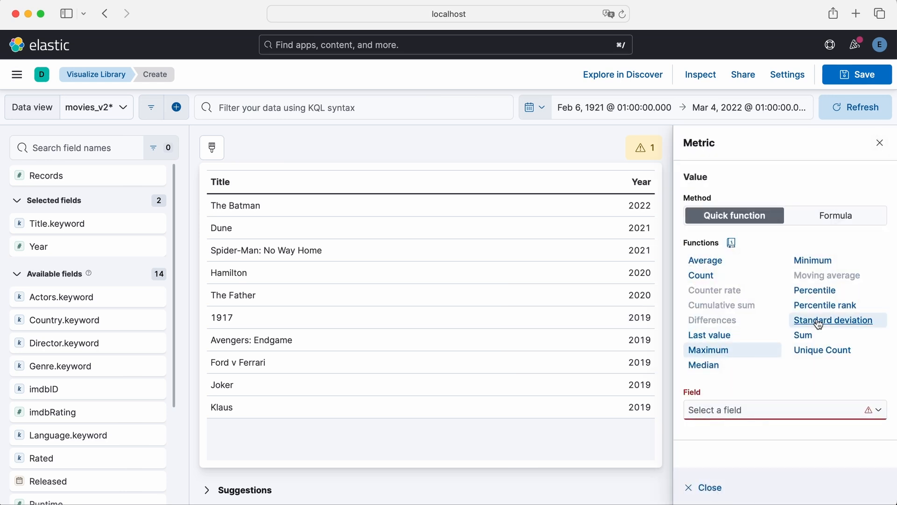
left_click(780, 406)
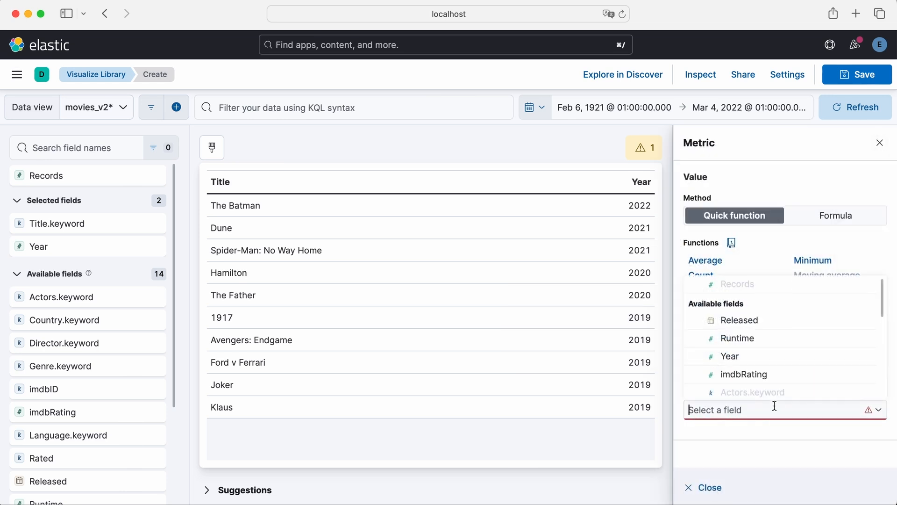
left_click(750, 374)
scroll(817, 427, "down", 4)
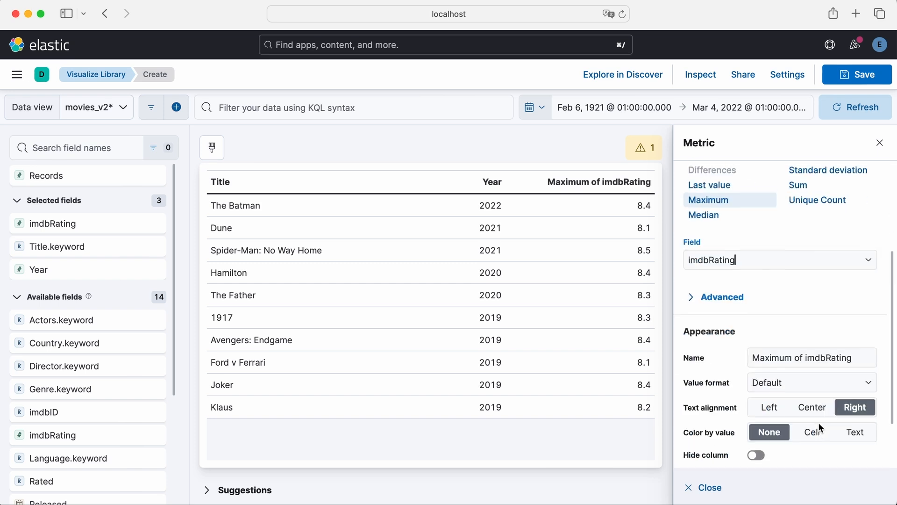
left_click_drag(807, 354, 724, 351)
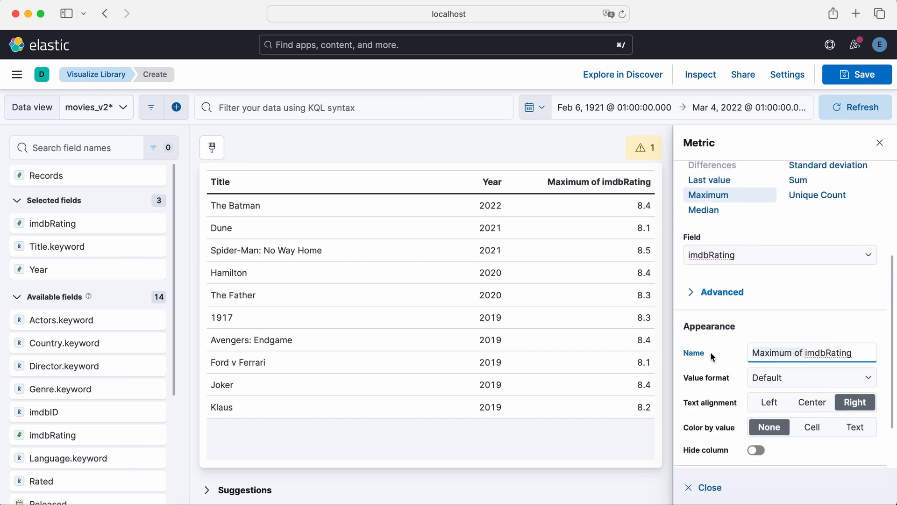
type("I")
key("Delete")
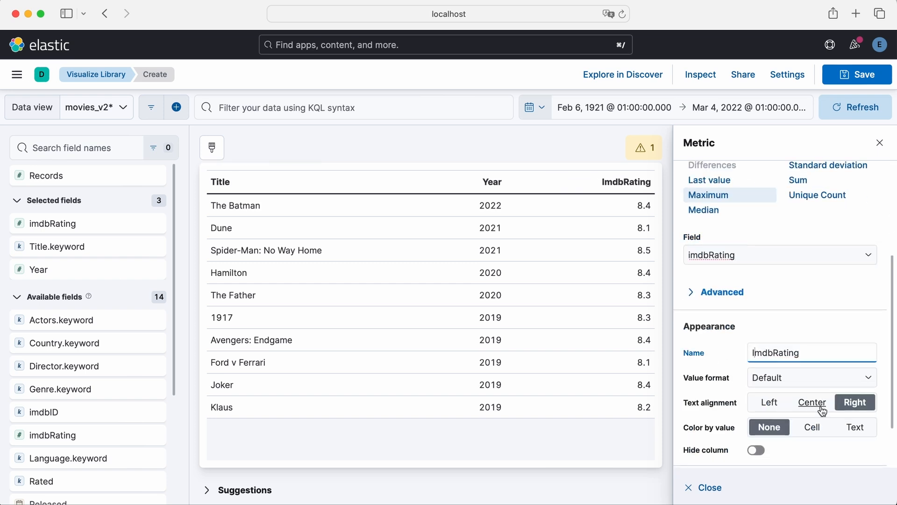
- Set the ImdbRating metric's value format to a custom format of 0.0
left_click(854, 378)
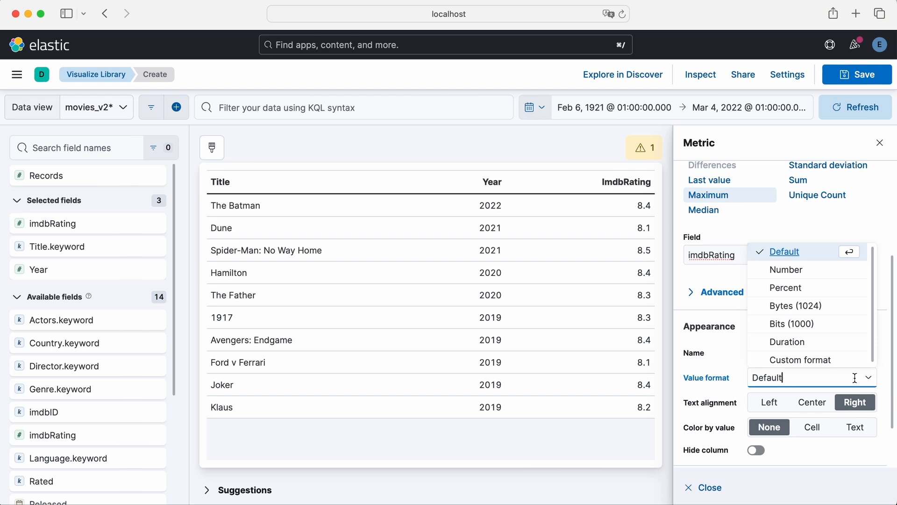
left_click(798, 361)
left_click(749, 400)
key("super+a")
type("0.0")
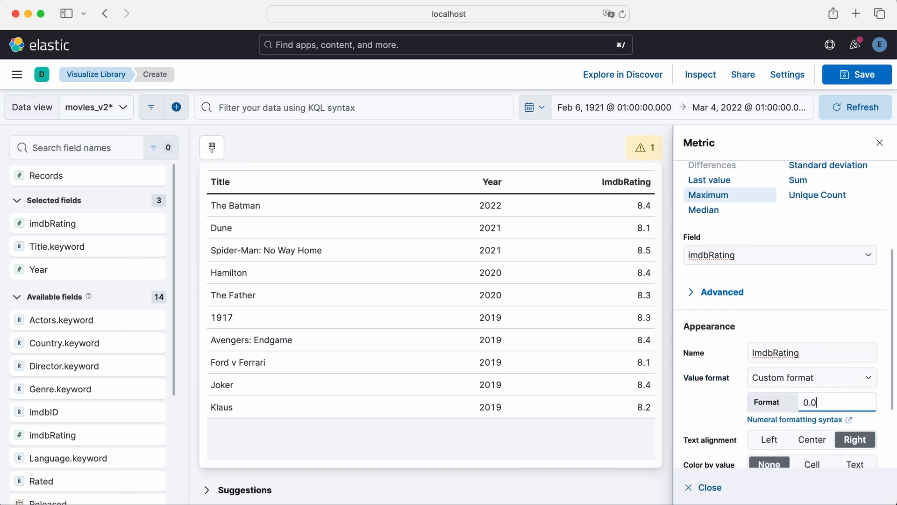
scroll(848, 297, "up", 5)
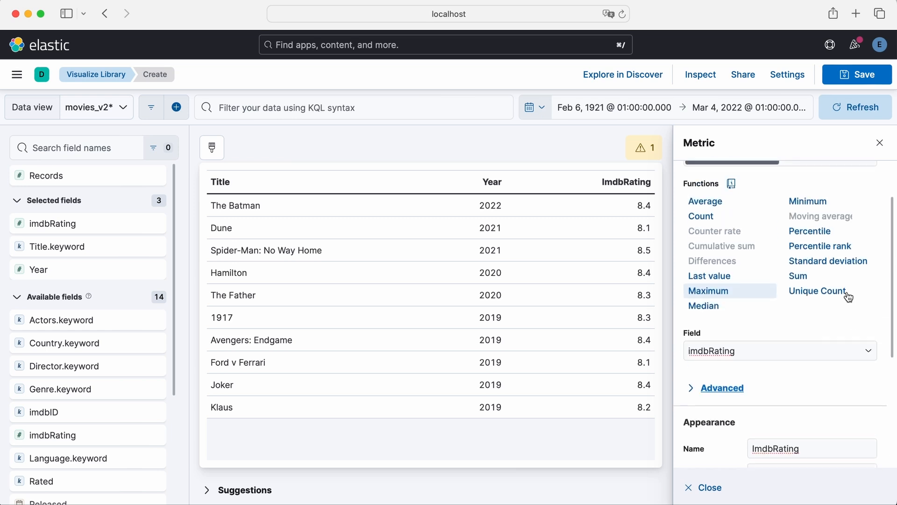
left_click(879, 143)
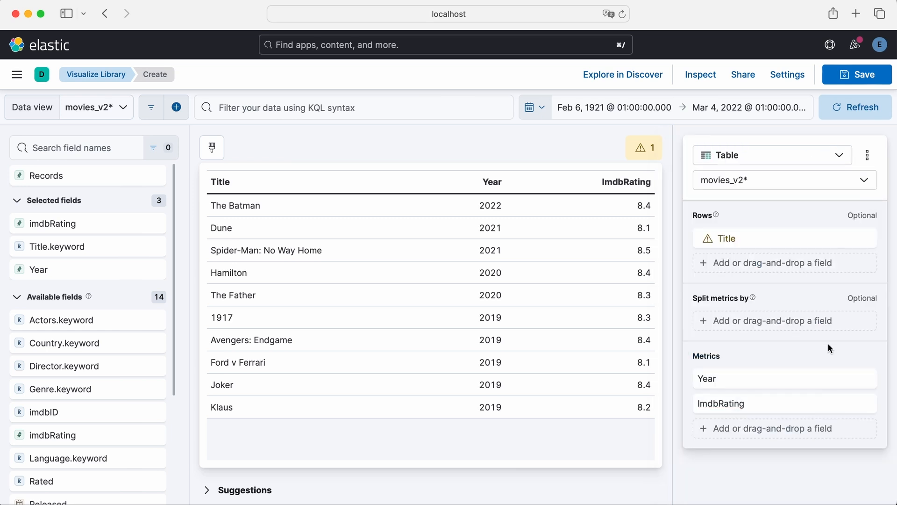
- Rank the table's Title row values by ImdbRating and enable accuracy mode for them
left_click(727, 238)
scroll(794, 371, "down", 5)
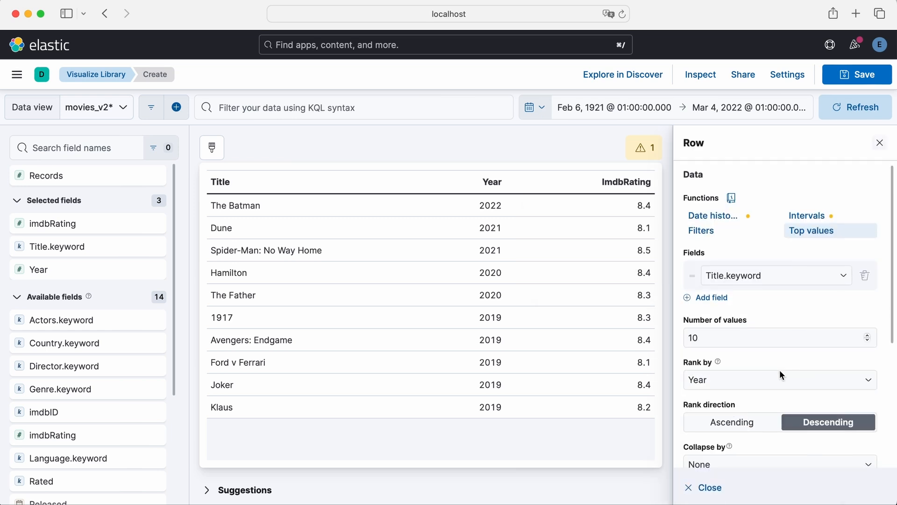
left_click(758, 226)
left_click(756, 238)
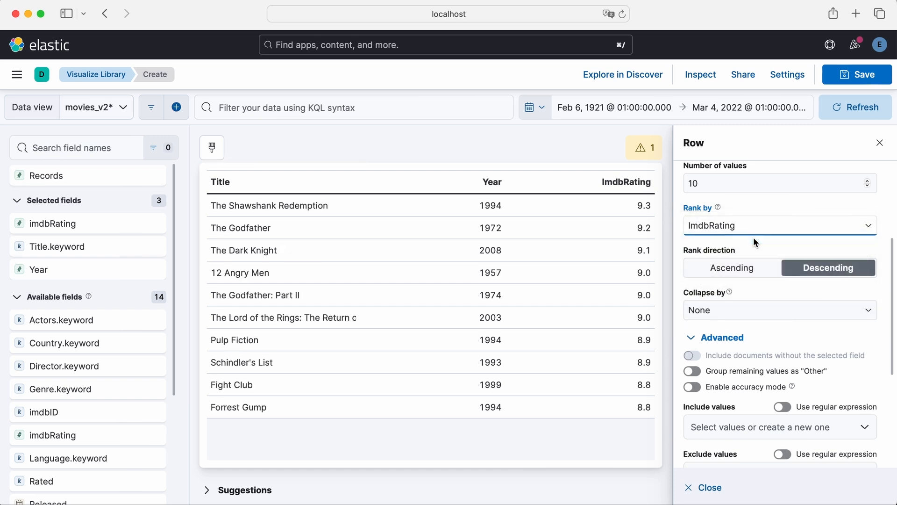
left_click(879, 142)
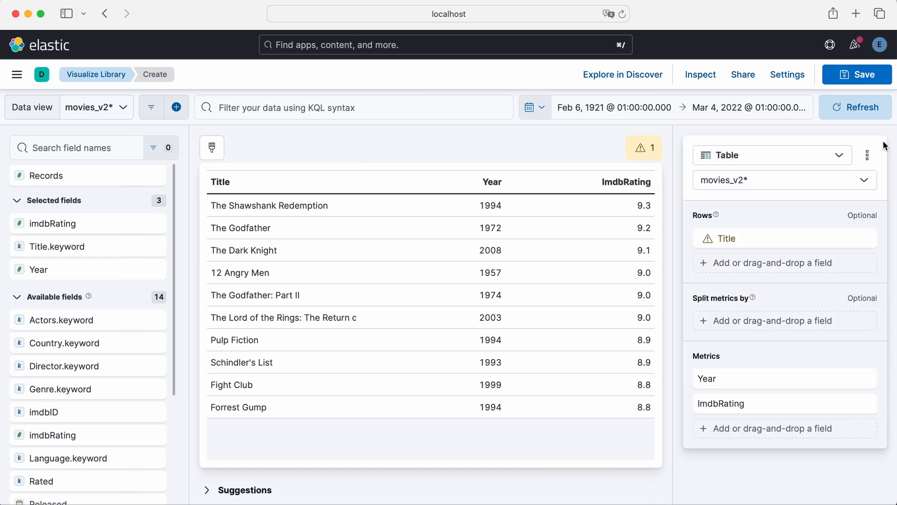
left_click(654, 153)
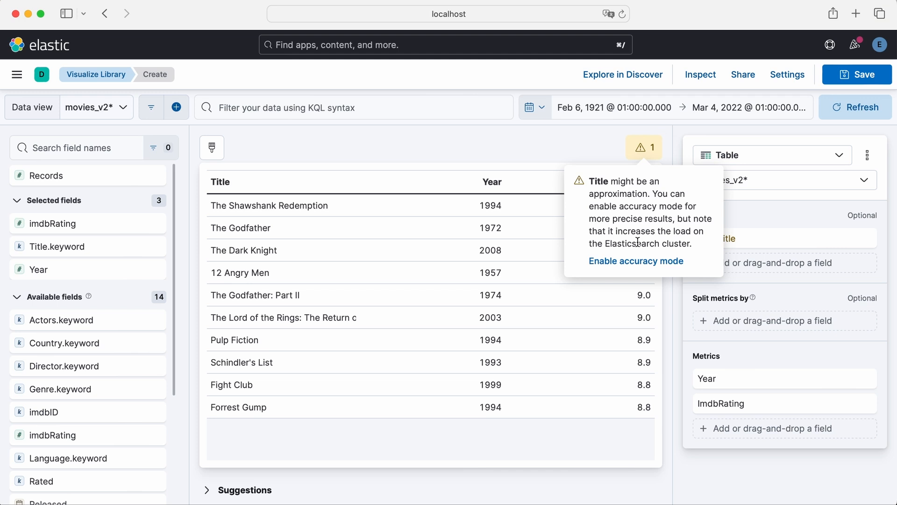
left_click(637, 261)
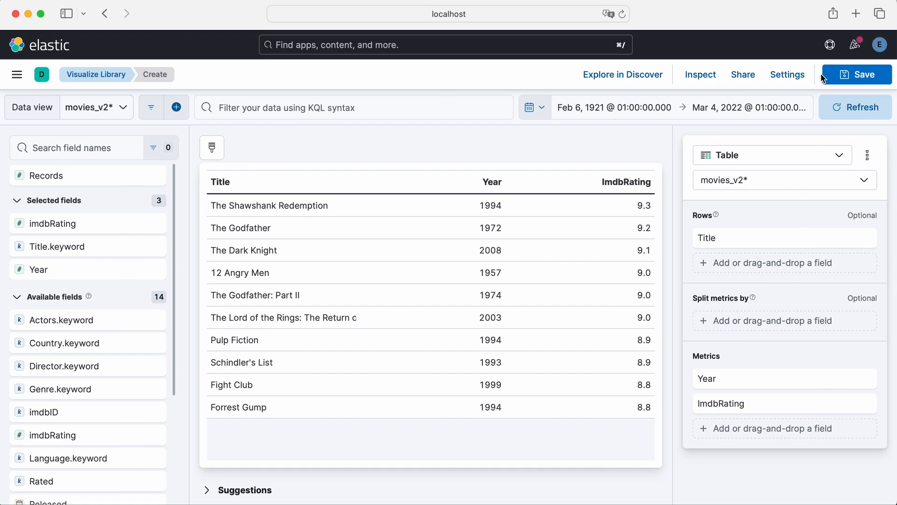
- Save the table to the library with the title Movies Top Rated, without adding it to a dashboard
left_click(864, 75)
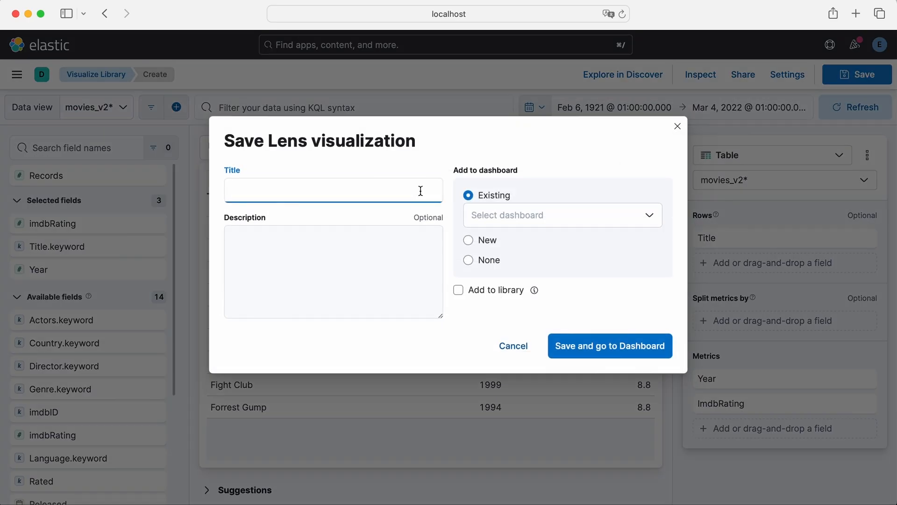
left_click(470, 259)
left_click(370, 190)
type("Movies Top Rated")
left_click(469, 261)
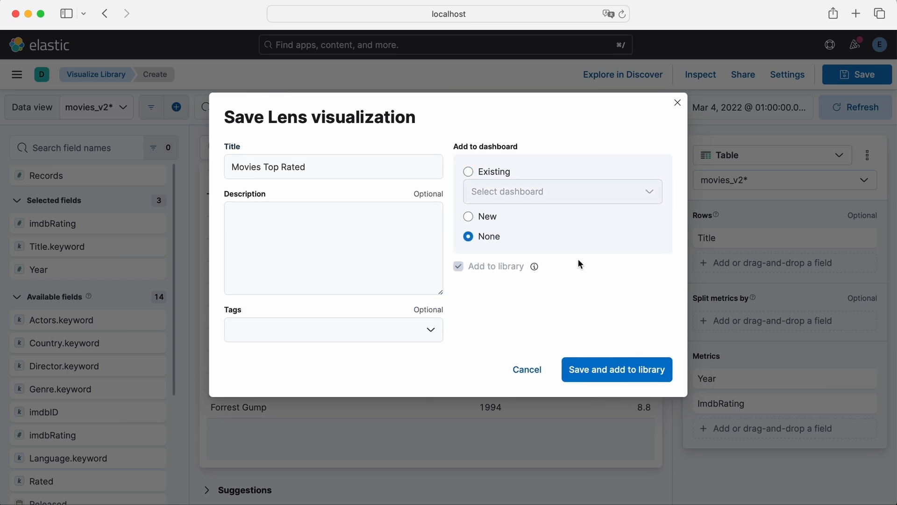
left_click(631, 373)
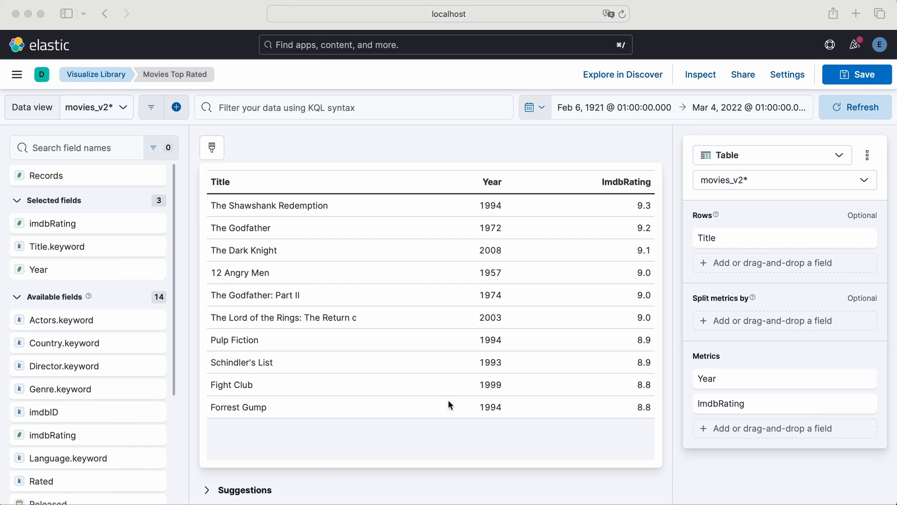
- Go to the Dashboards list and create a new empty dashboard
left_click(18, 75)
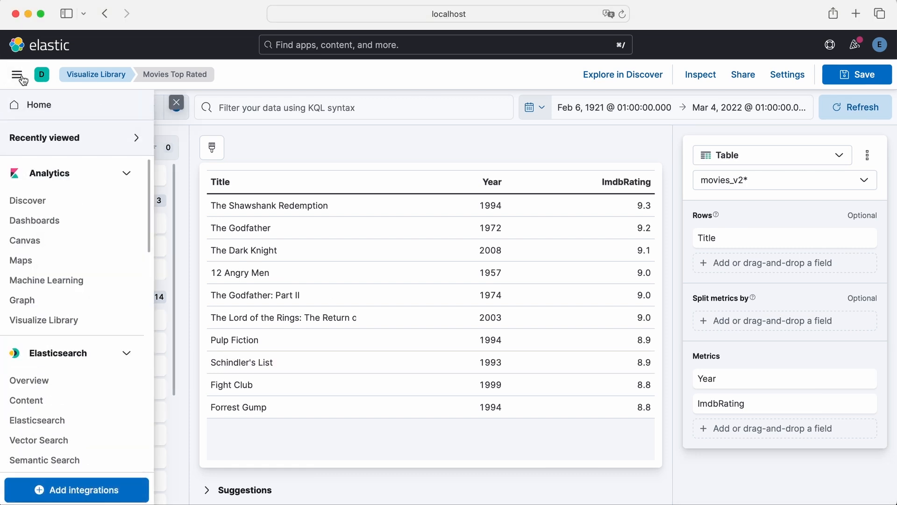
left_click(45, 224)
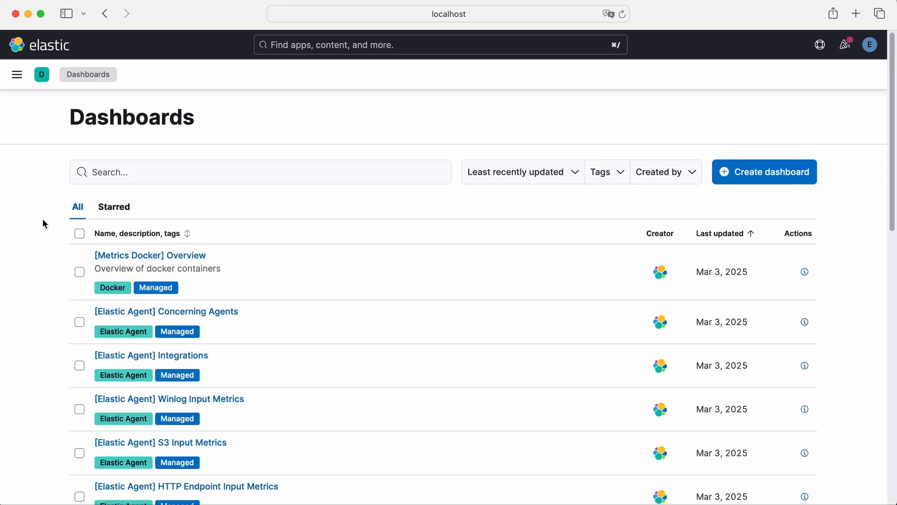
left_click(737, 174)
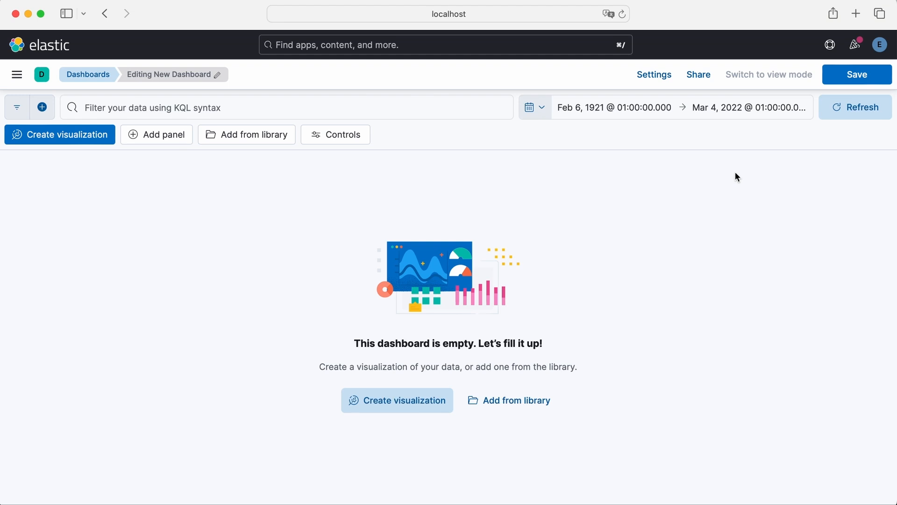
- Add the Movies Top Rated, Movies Per Year and Movies by Genre visualizations from the library to the dashboard
left_click(526, 402)
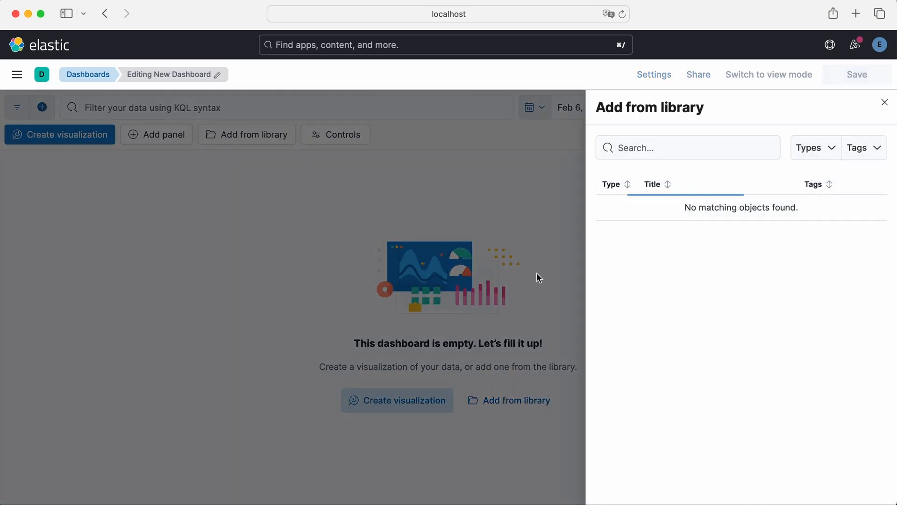
left_click(696, 147)
type("movi")
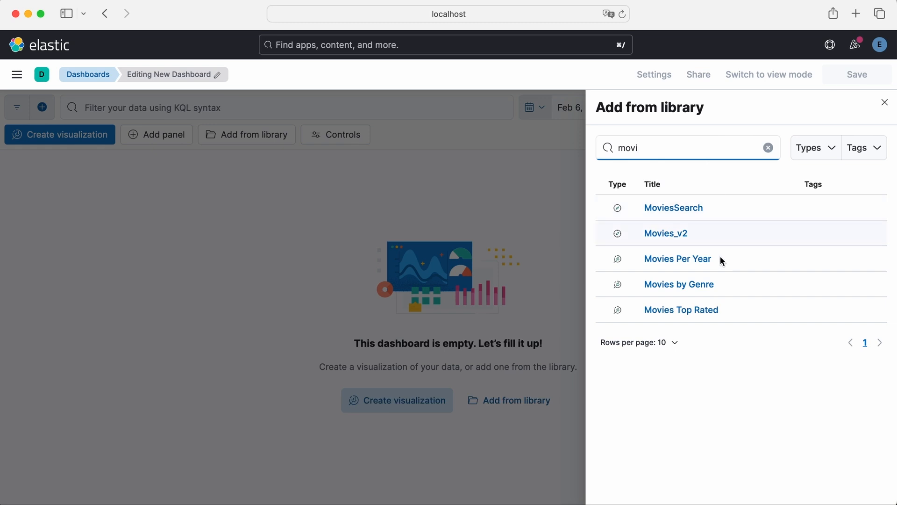
left_click(713, 317)
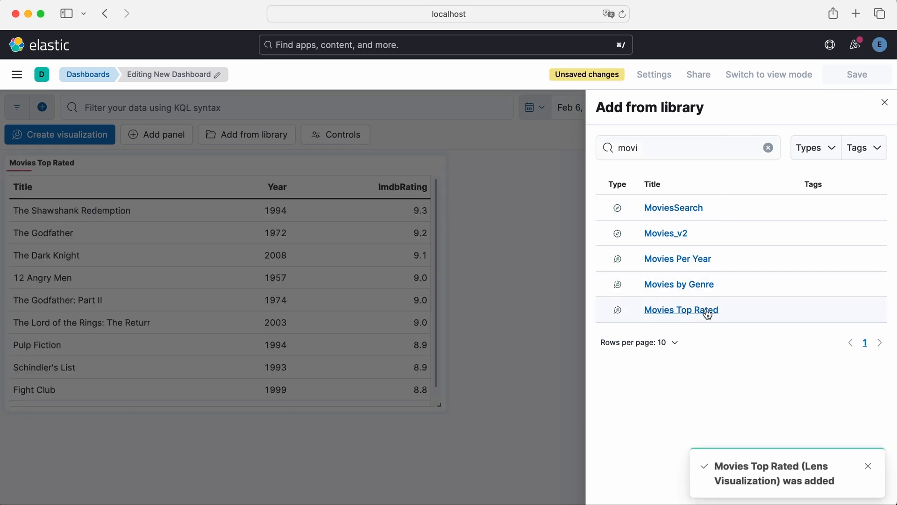
left_click(675, 264)
left_click(675, 284)
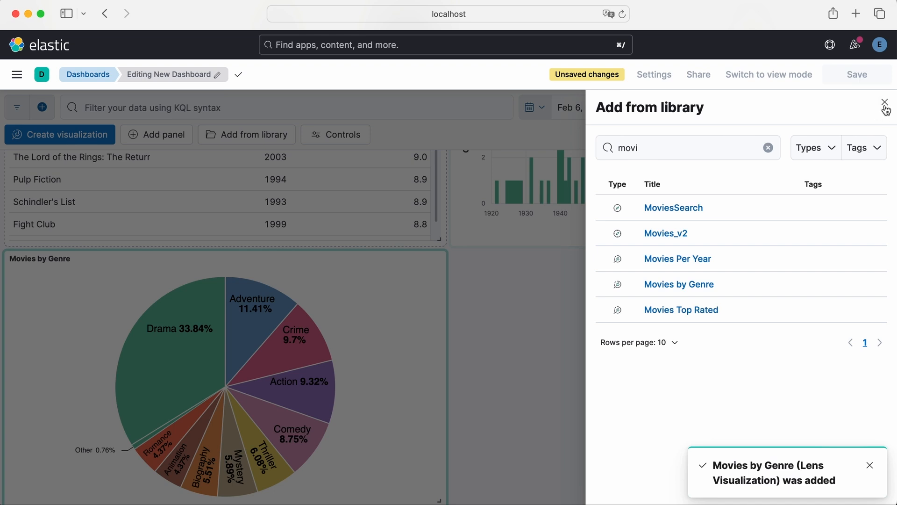
left_click(886, 103)
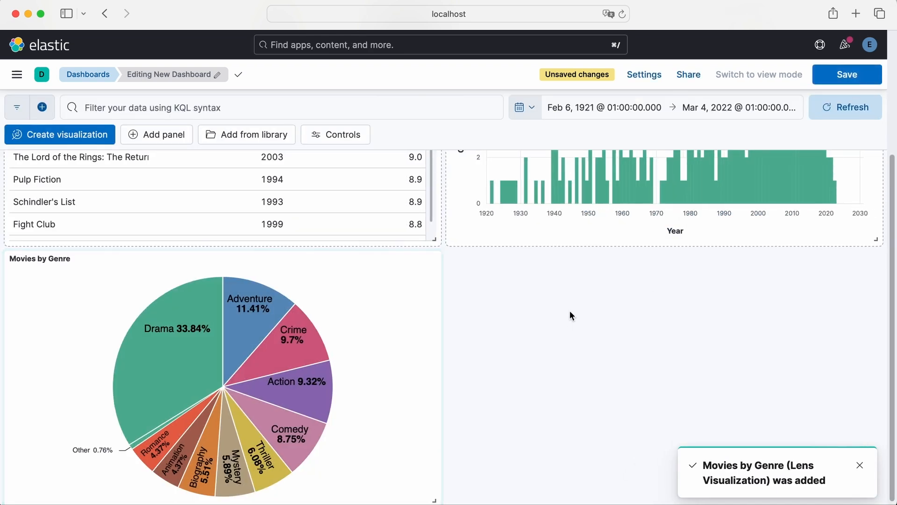
- Shrink the Movies Per Year panel in height and width and align it with the dashboard's right edge
scroll(570, 311, "up", 3)
left_click_drag(881, 376, 876, 268)
scroll(823, 299, "up", 1)
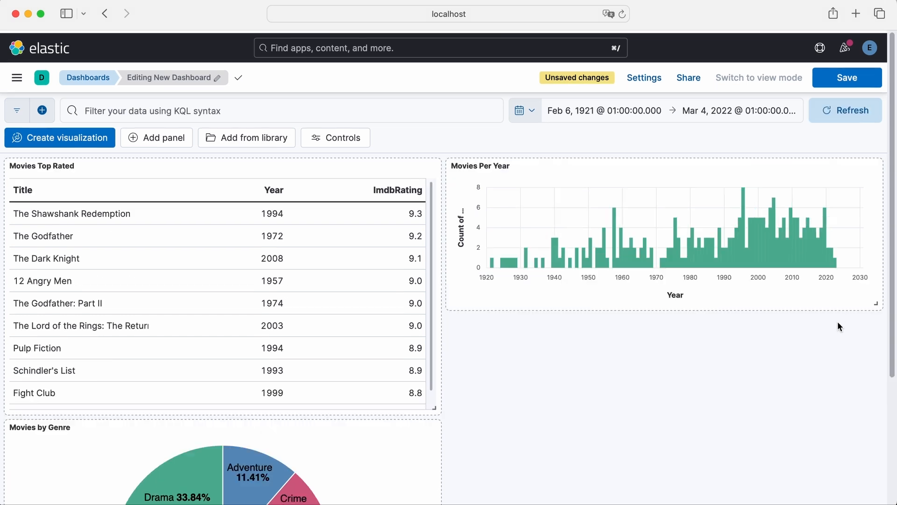
left_click_drag(875, 304, 747, 302)
left_click_drag(466, 145, 593, 147)
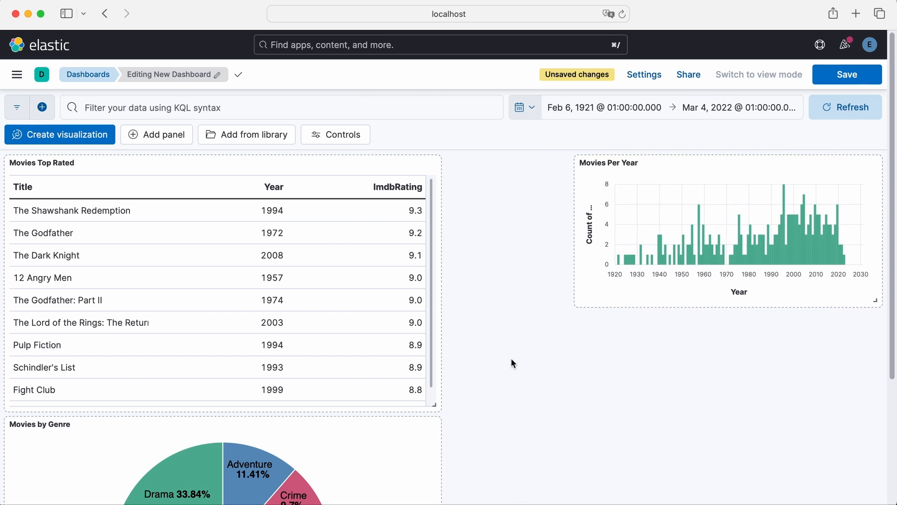
- Fit a smaller Movies by Genre panel directly below Movies Per Year, and enlarge Movies Top Rated to fill the remaining space beside them
scroll(351, 441, "down", 5)
left_click_drag(435, 493, 232, 502)
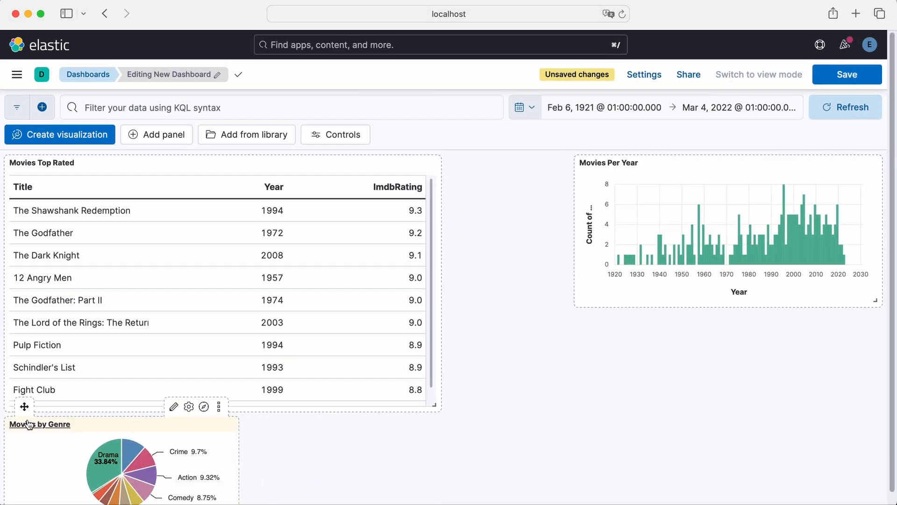
left_click_drag(27, 407, 659, 330)
left_click_drag(825, 411, 885, 457)
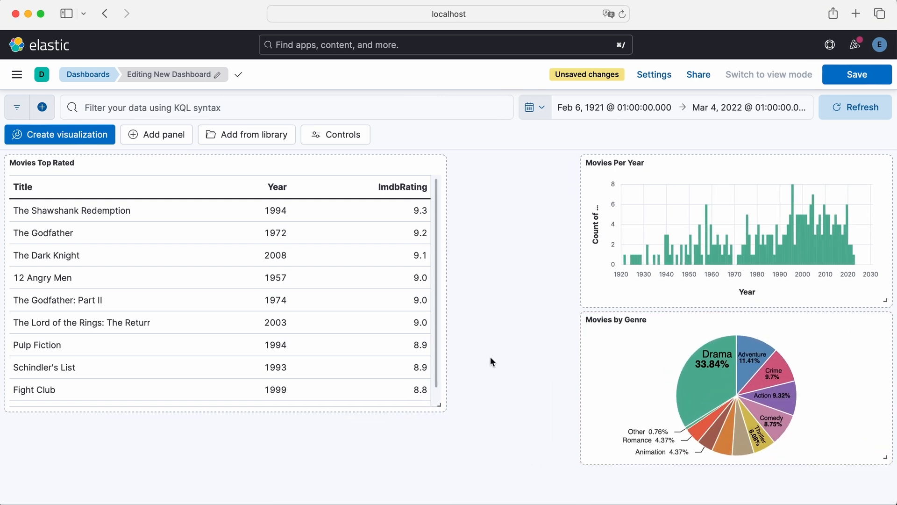
left_click_drag(443, 409, 564, 457)
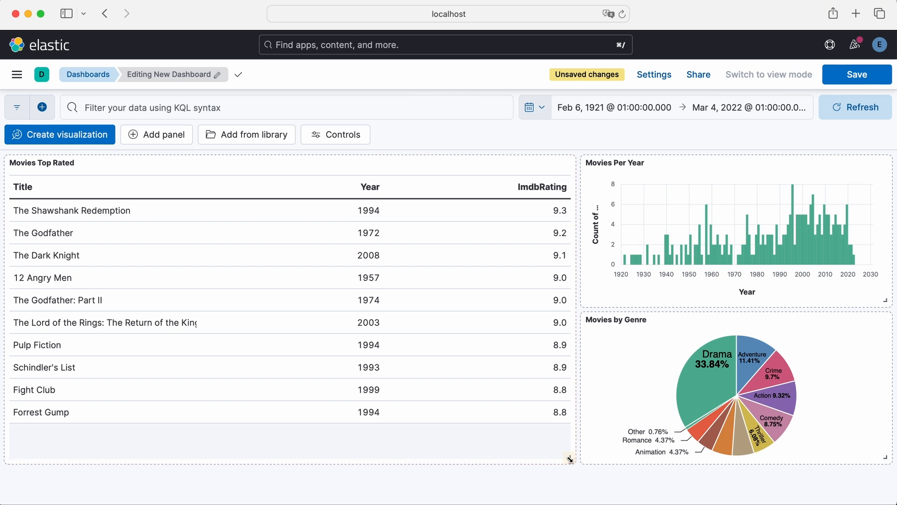
- Add a time slider control to the dashboard and save the dashboard with the title MoviesDashboard
left_click(319, 139)
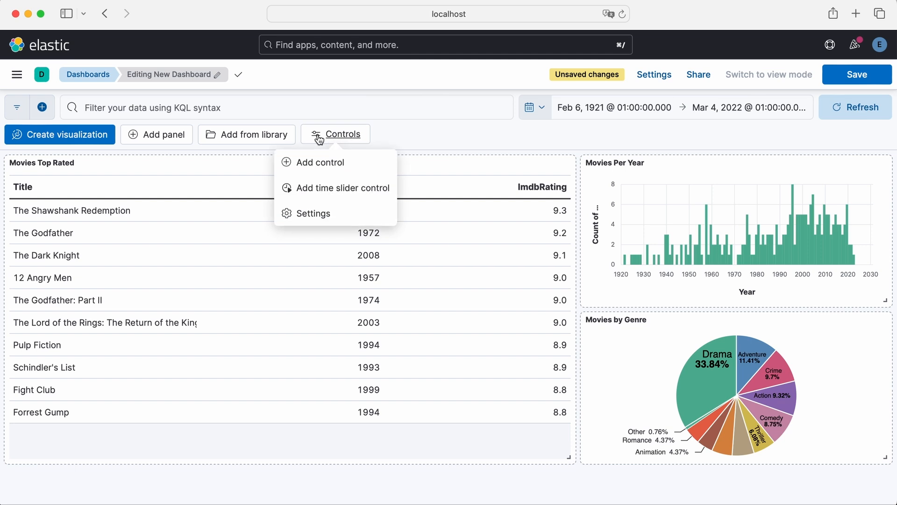
left_click(323, 189)
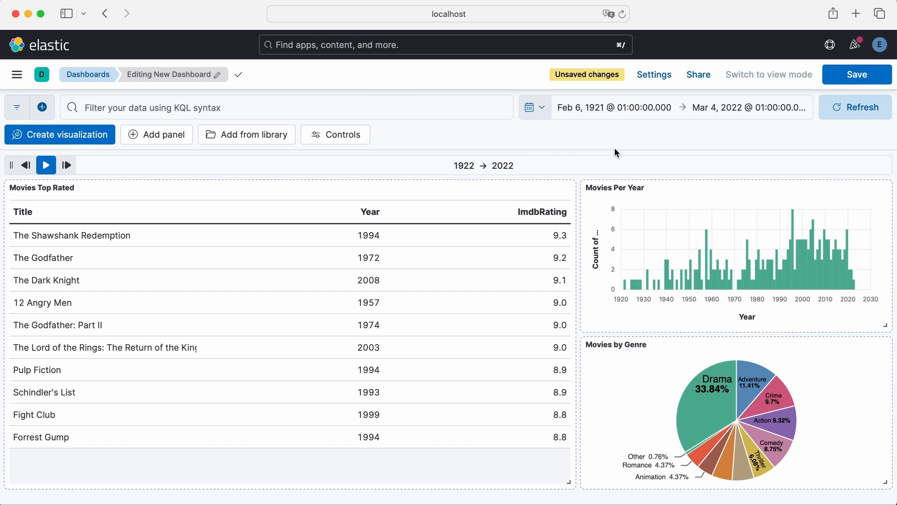
left_click(856, 81)
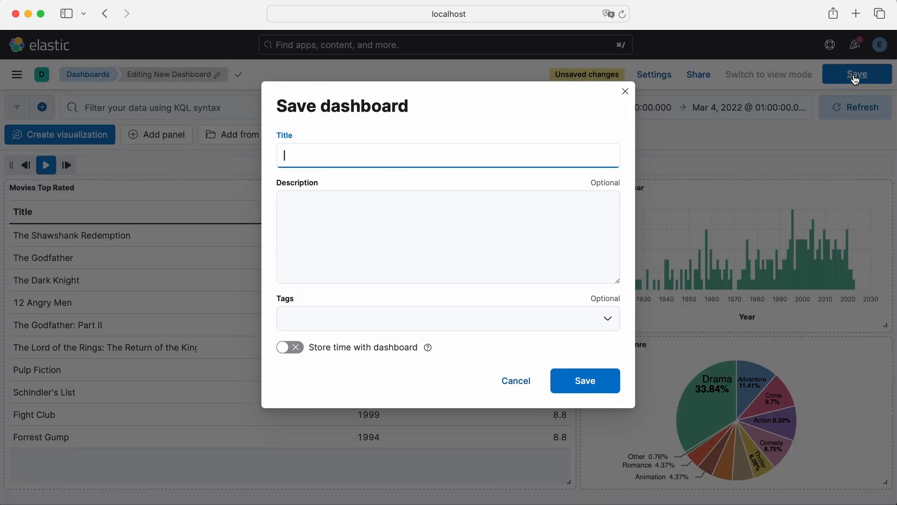
type("MoviesDashboard")
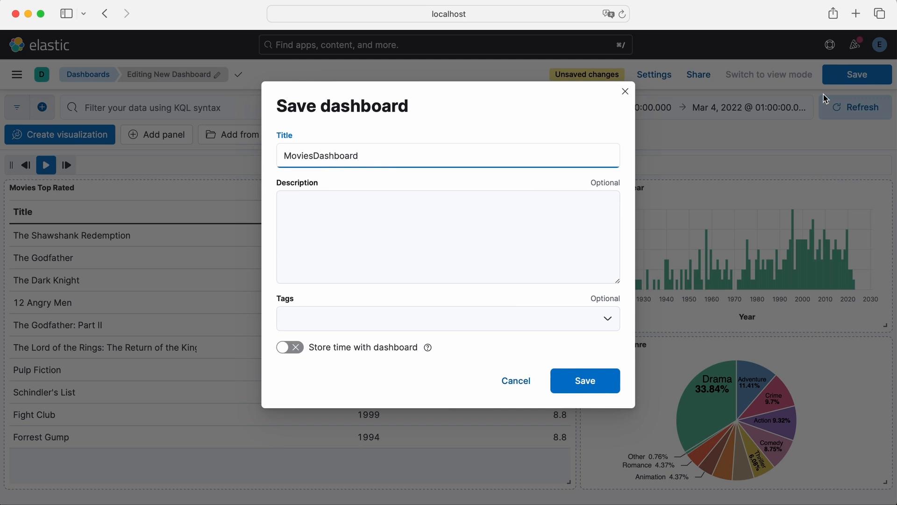
left_click(584, 379)
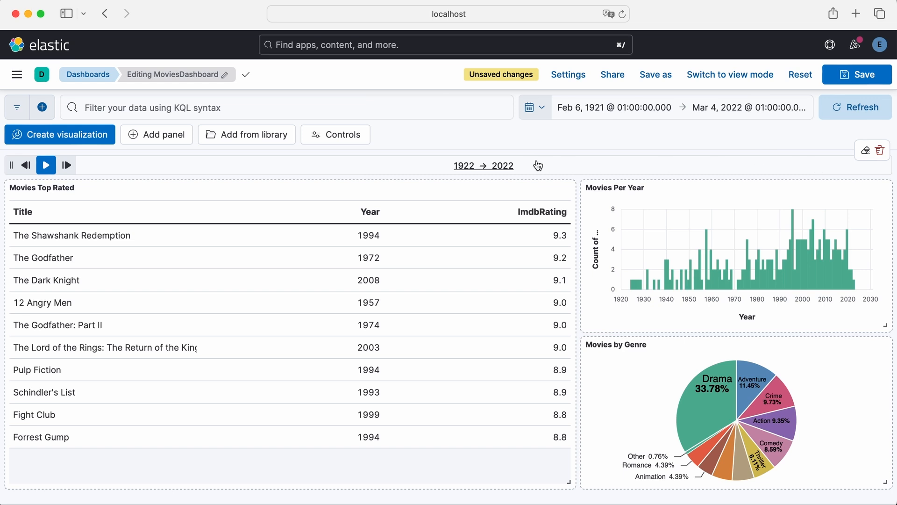
- Try out the time slider by moving the range start and returning it to 1922
left_click(512, 166)
mouse_move(106, 186)
left_mouse_down()
mouse_move(179, 195)
mouse_move(793, 193)
mouse_move(104, 193)
left_mouse_up()
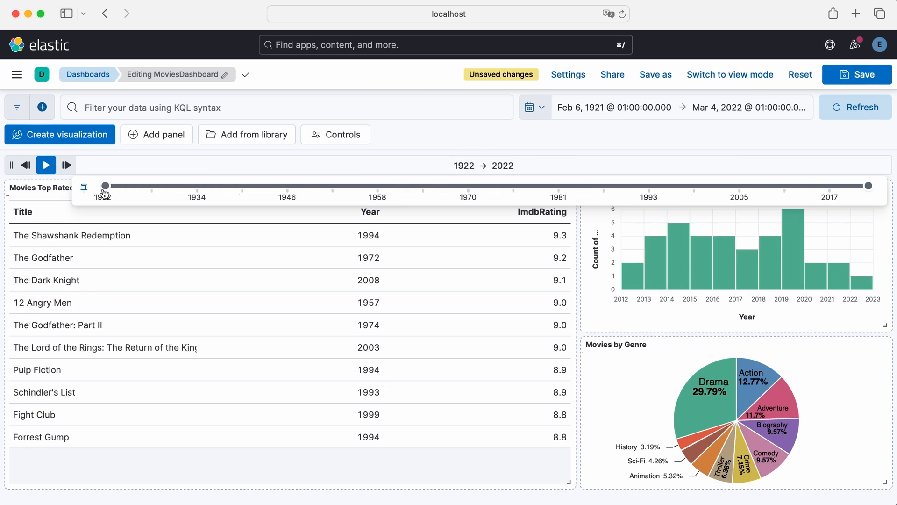
left_click(534, 129)
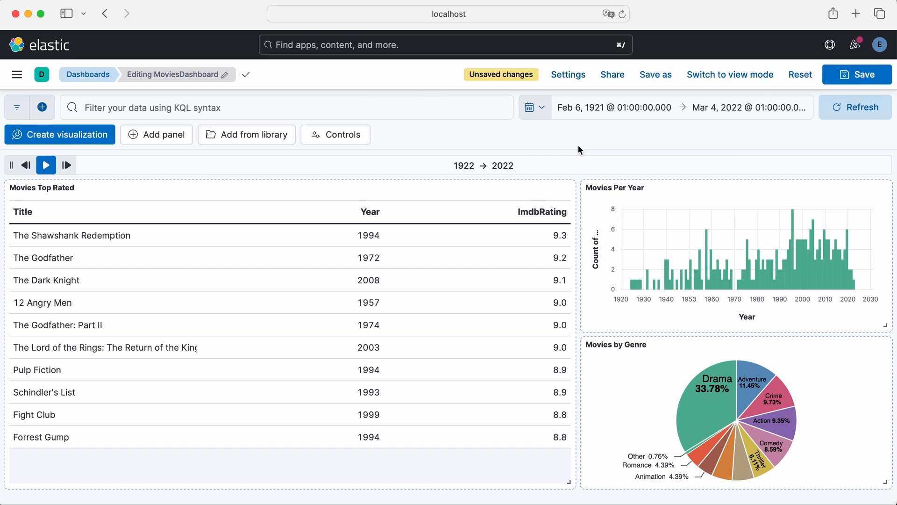
- Create an Open in Discover drilldown on the Movies Per Year panel, named Open in Discover by Year
mouse_move(878, 182)
left_click(873, 171)
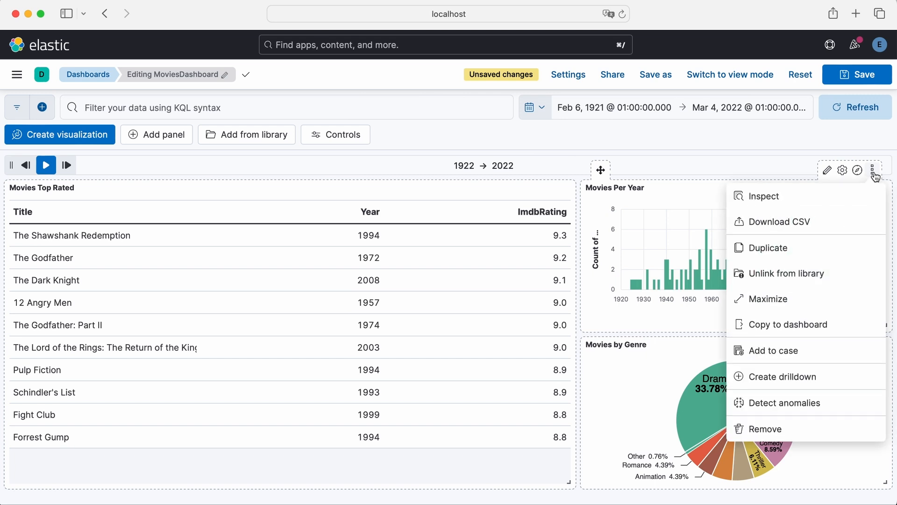
left_click(806, 380)
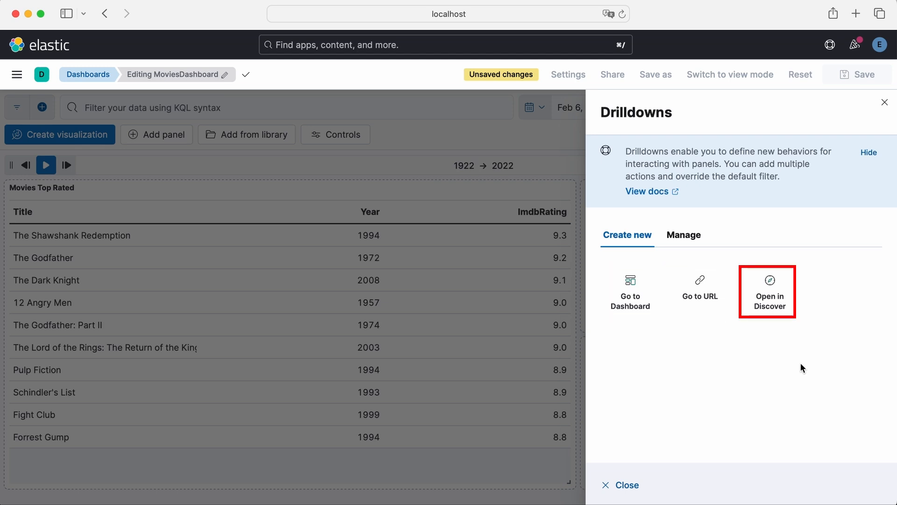
left_click(773, 302)
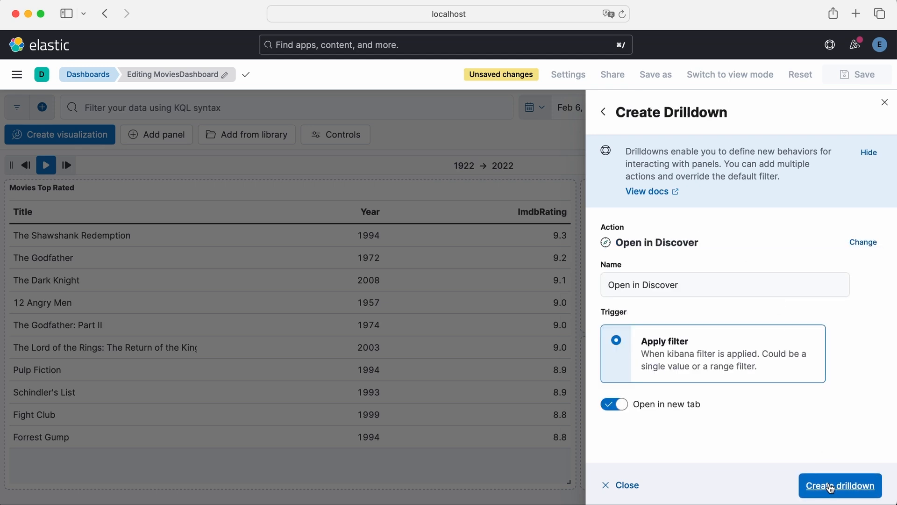
left_click(699, 285)
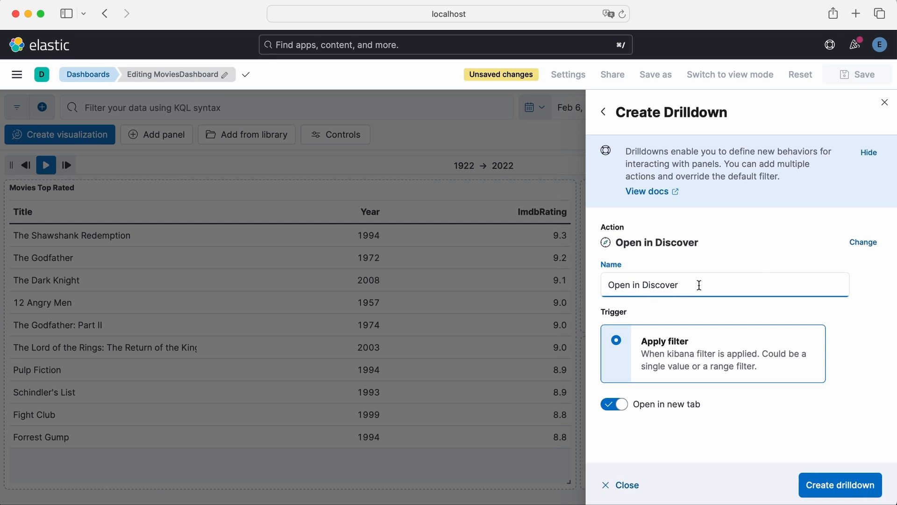
type("by Year")
left_click(837, 491)
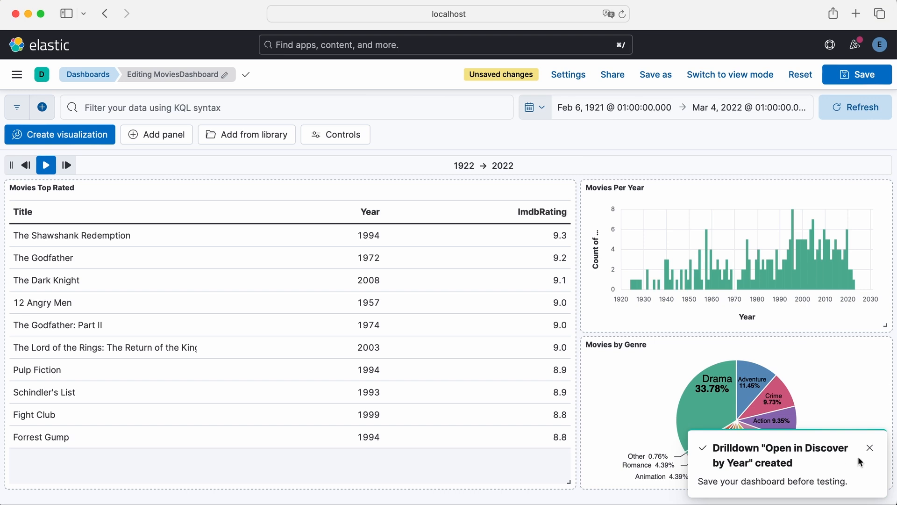
left_click(871, 448)
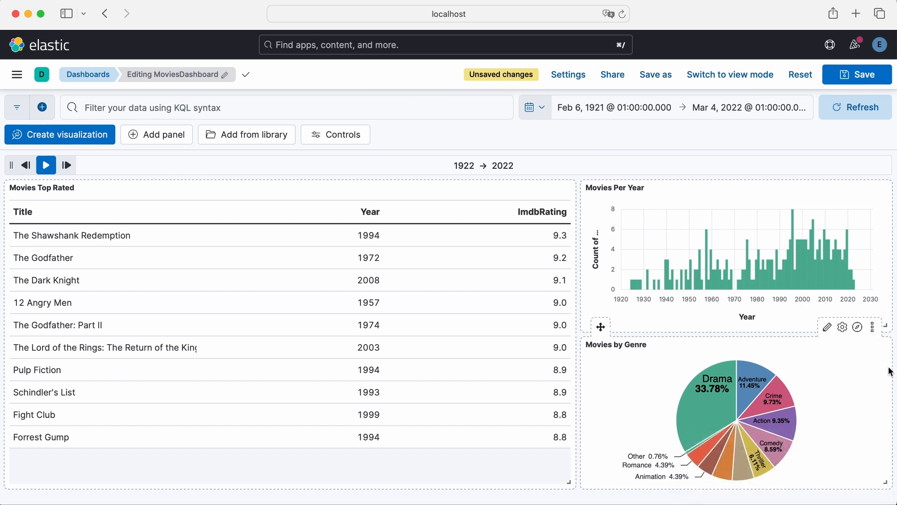
- Create an Open in Discover drilldown on the Movies by Genre panel, named Open in Discover by Genre
left_click(874, 328)
left_click(796, 276)
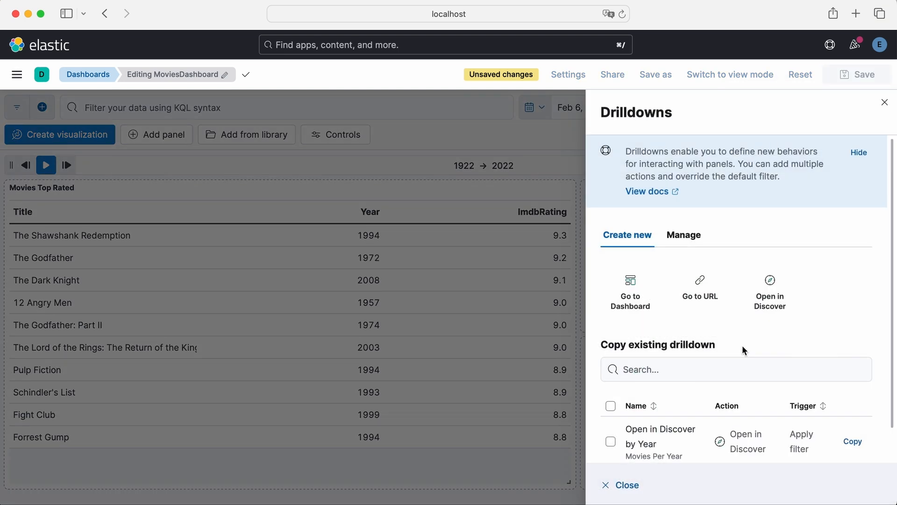
left_click(771, 304)
left_click(705, 286)
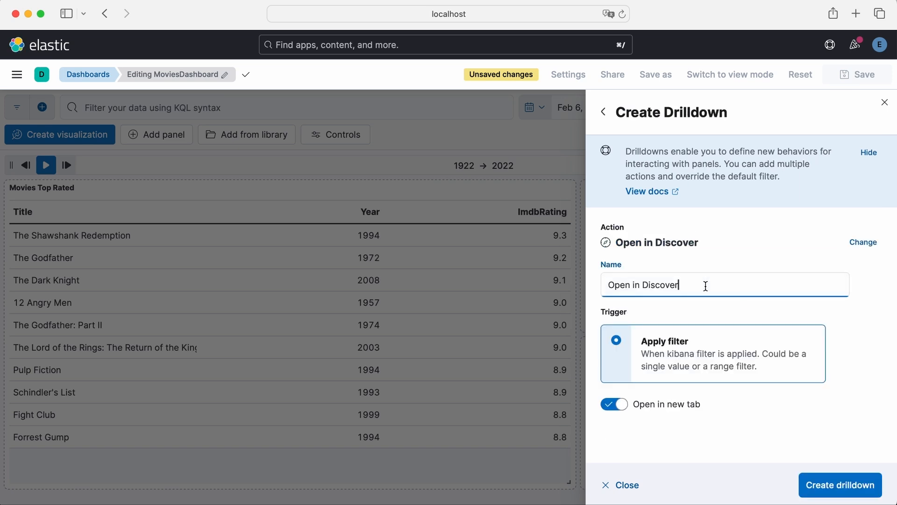
type("by Genre")
left_click(815, 492)
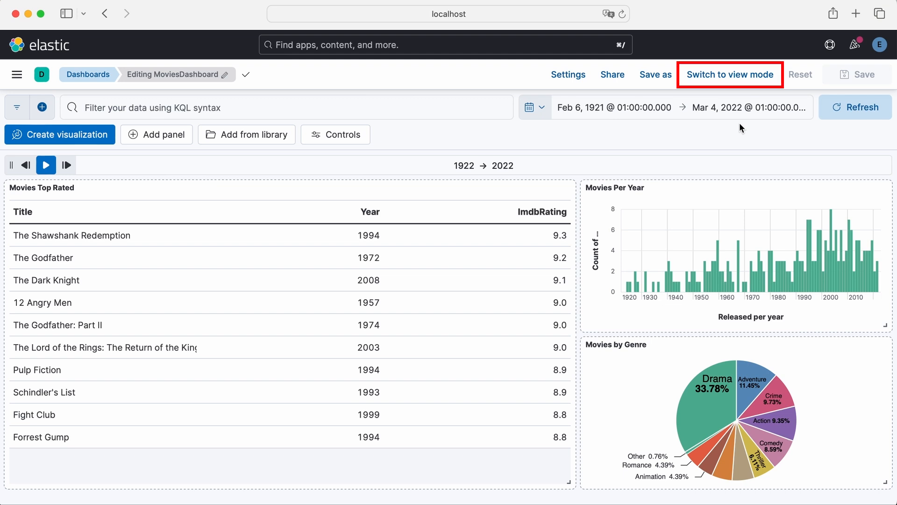
- Switch the dashboard to view mode and narrow the time slider range to 2002 through 2022
left_click(726, 75)
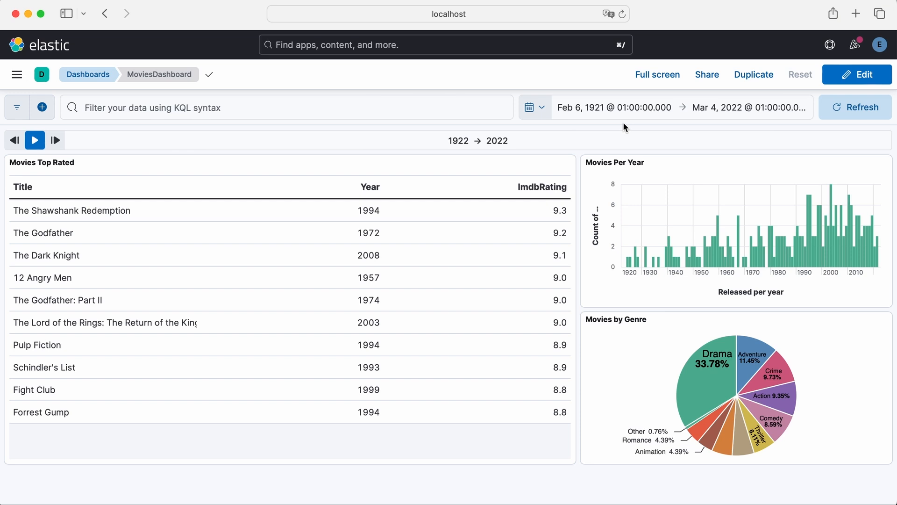
left_click(472, 143)
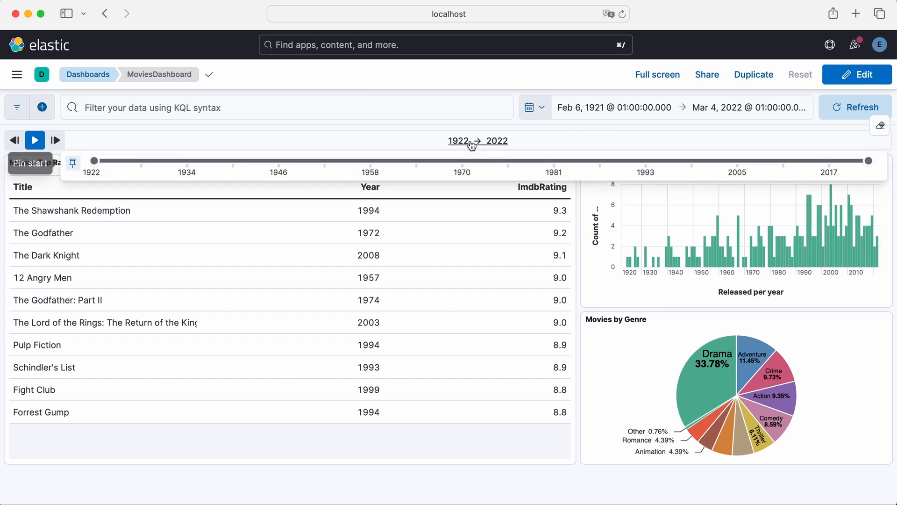
left_click_drag(94, 161, 715, 167)
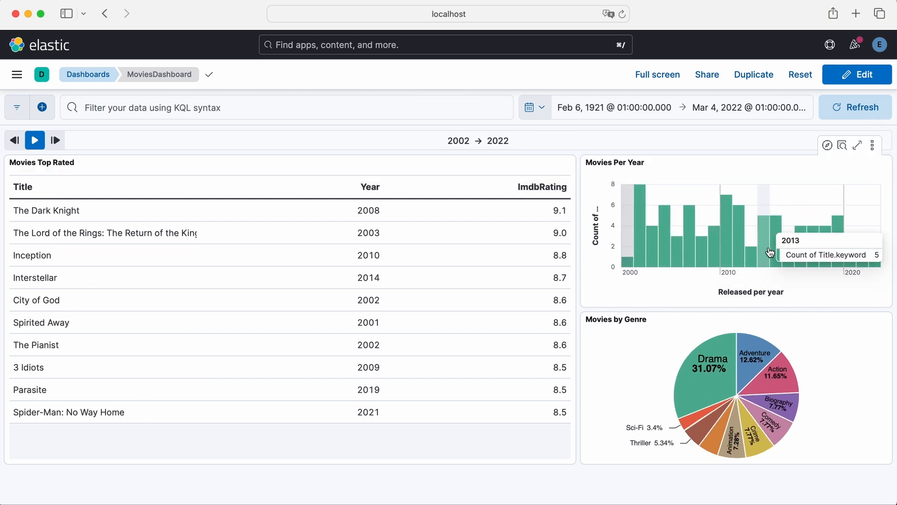
- Open the 2011 bar of Movies Per Year through its Open in Discover by Year drilldown and look through the documents
left_click(739, 255)
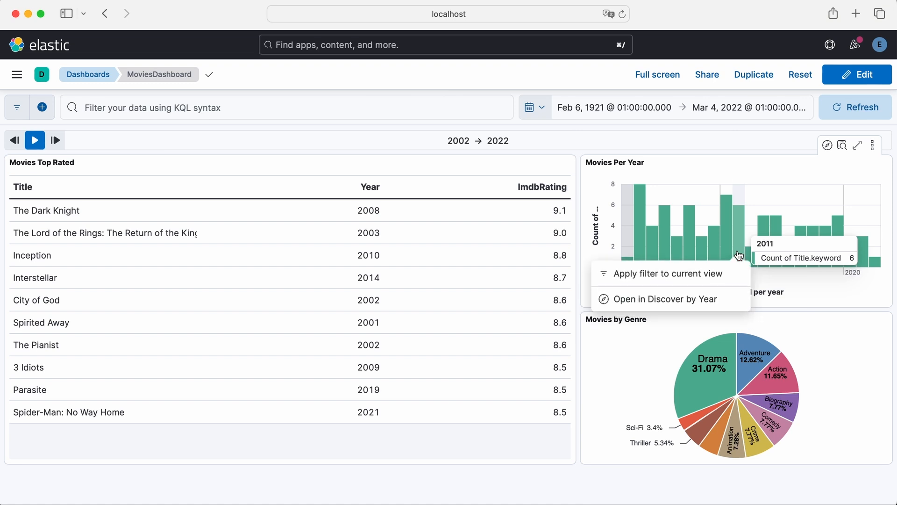
left_click(688, 299)
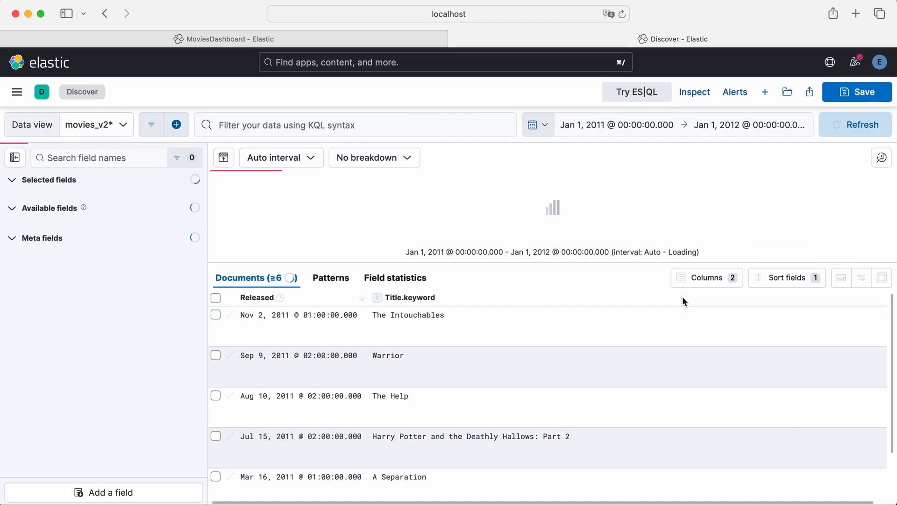
scroll(669, 326, "down", 2)
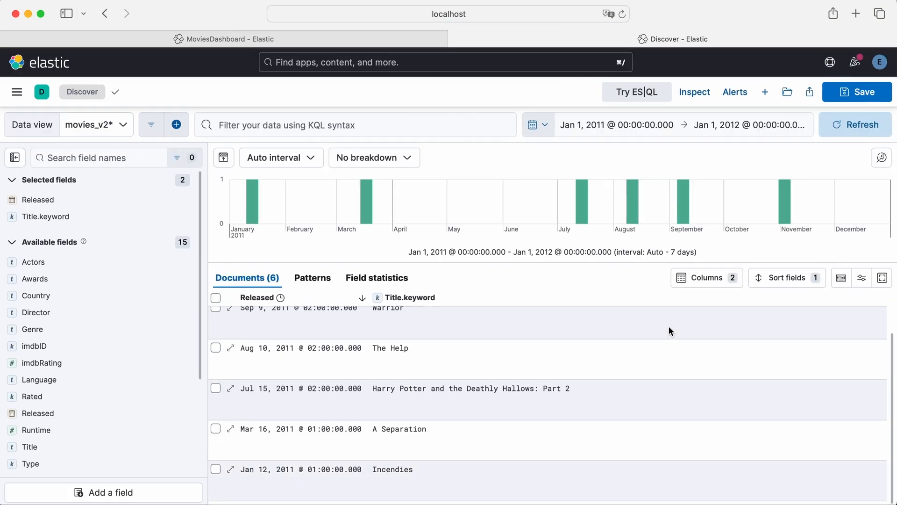
- Return to the dashboard, open the Crime slice of Movies by Genre through its Discover drilldown, and look through the documents before closing them
scroll(669, 326, "up", 3)
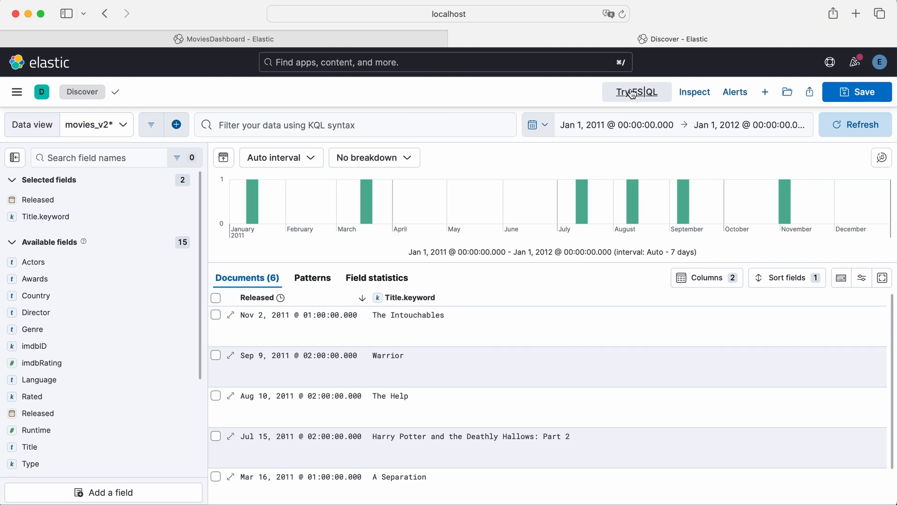
left_click(456, 38)
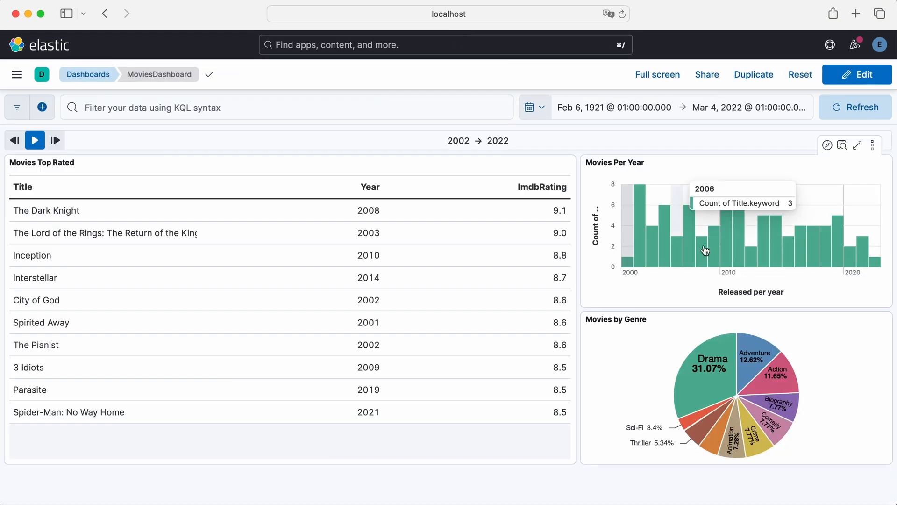
left_click(754, 443)
left_click(686, 428)
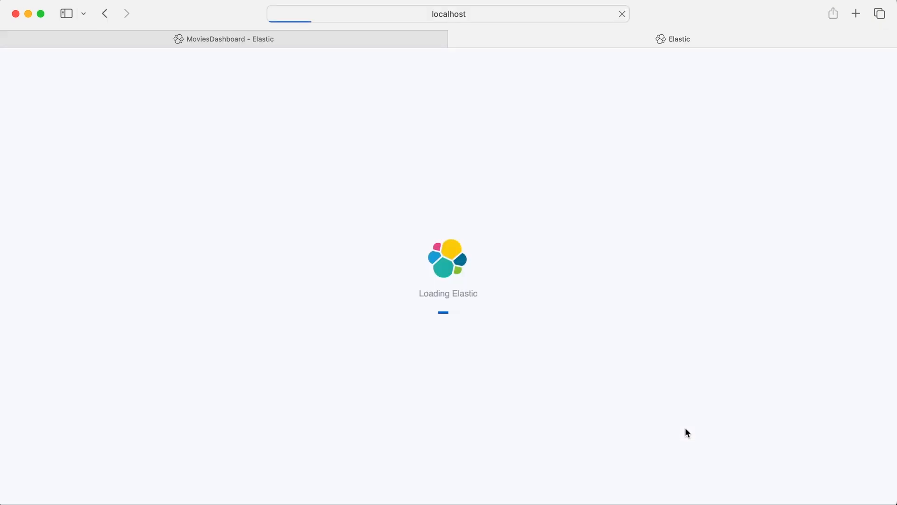
scroll(685, 427, "down", 10)
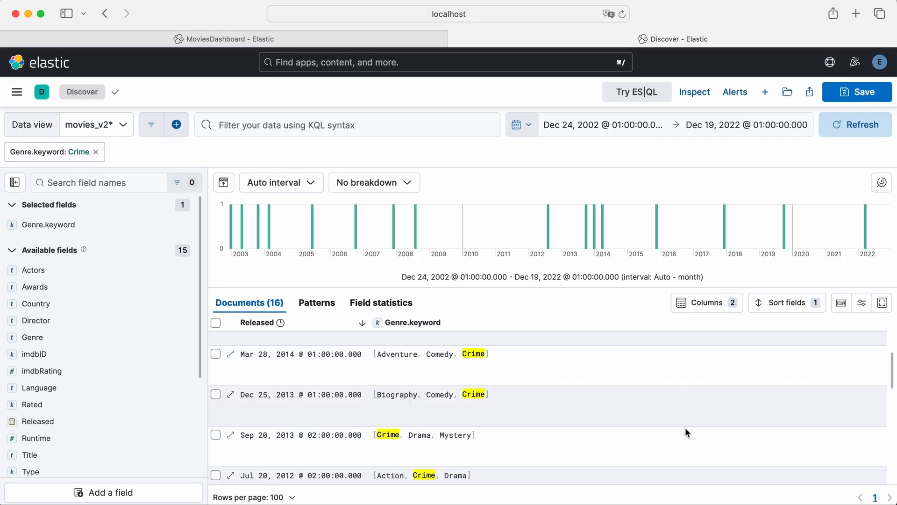
scroll(685, 427, "up", 10)
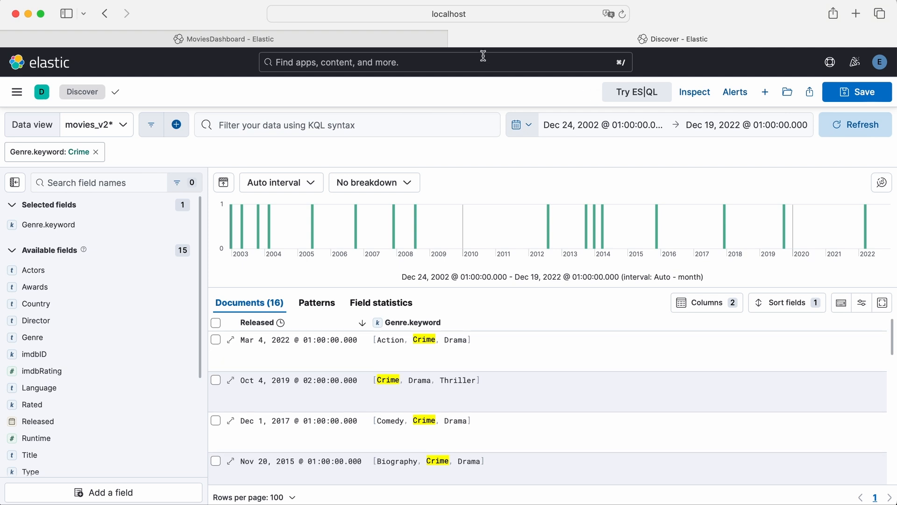
key("super+w")
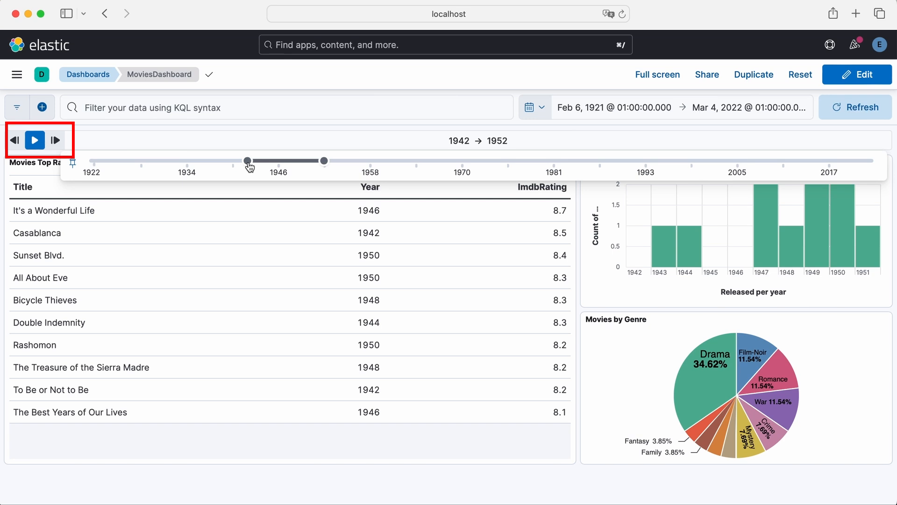
- Set the dashboard's time slider range to 1922 through 1934 and start its animated playback
left_click_drag(250, 163, 74, 163)
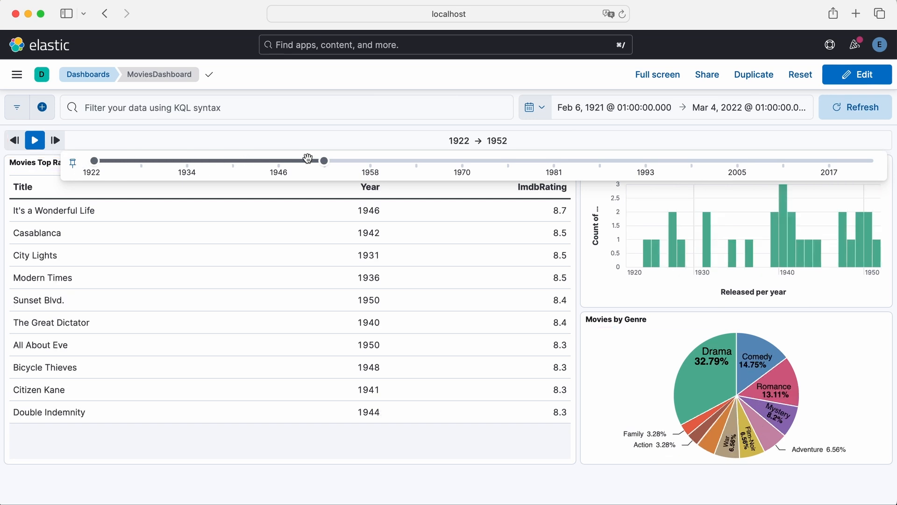
left_click_drag(324, 160, 191, 172)
left_click(35, 140)
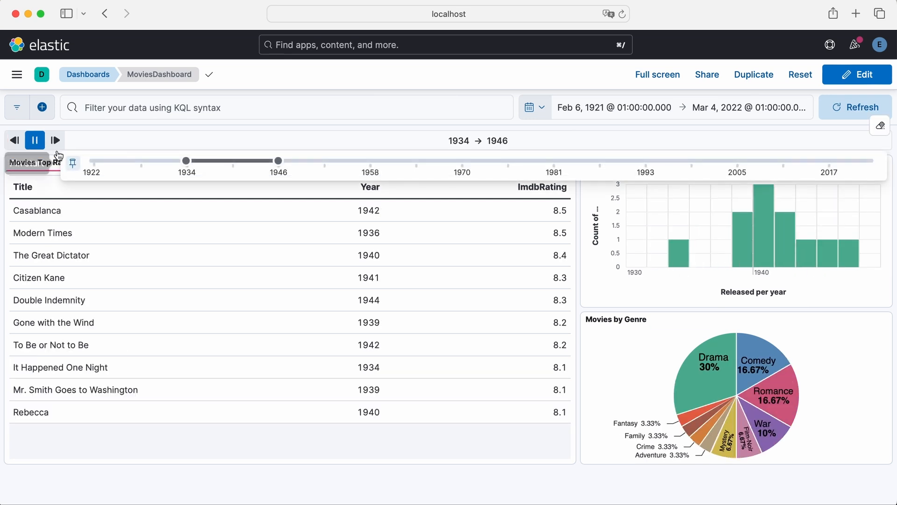